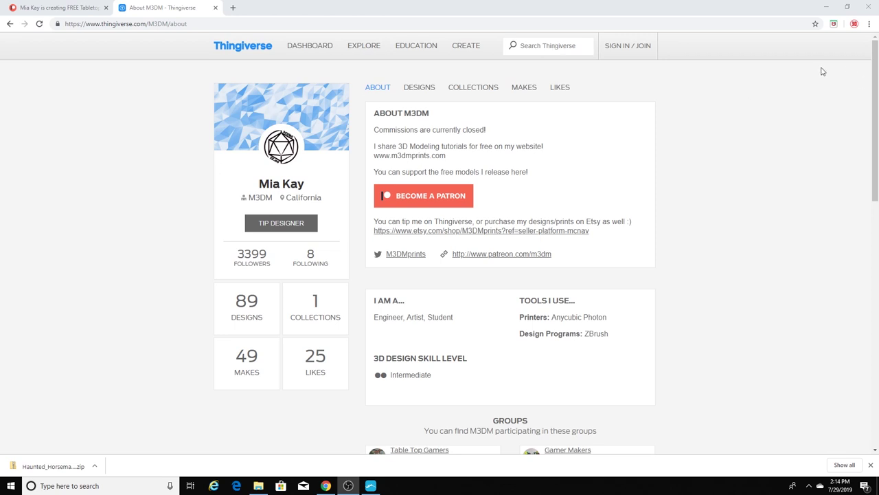
Step: Open the Designs list of the M3DM Thingiverse profile and browse the published miniatures
{"action": "left_click_drag", "start_coordinate": [871, 56], "coordinate": [858, 106]}
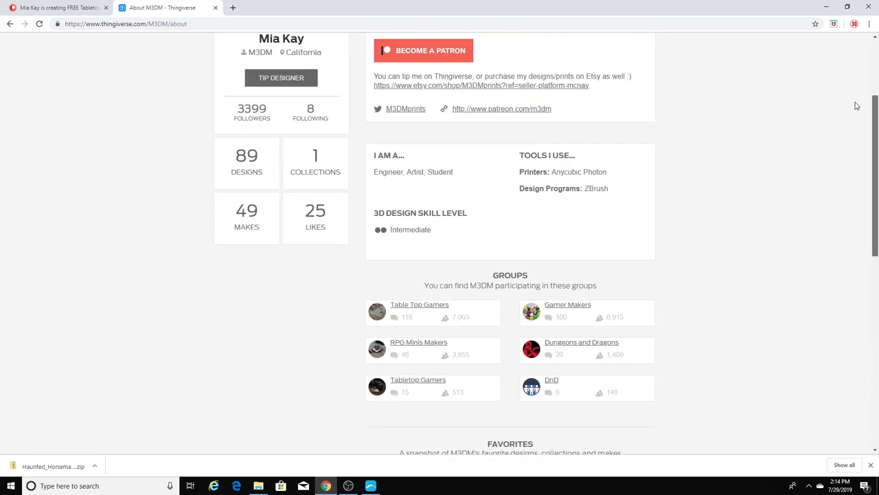
{"action": "left_click", "coordinate": [247, 173]}
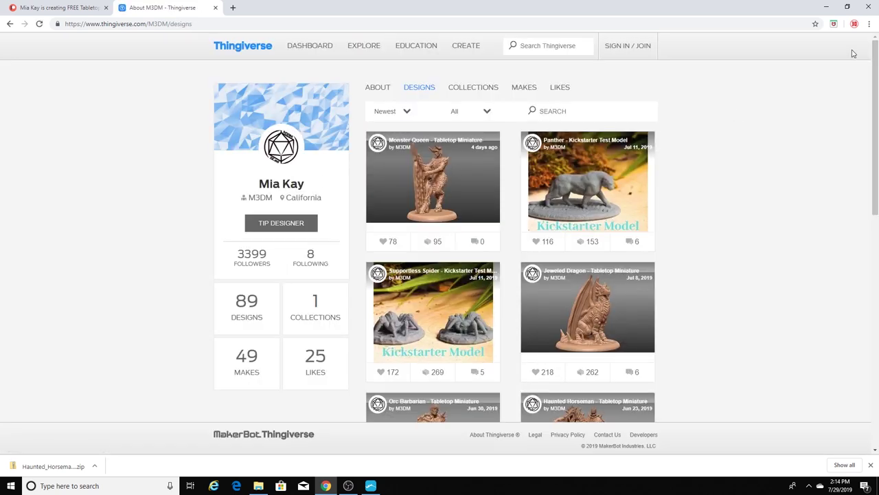
{"action": "left_click_drag", "start_coordinate": [874, 55], "coordinate": [865, 166]}
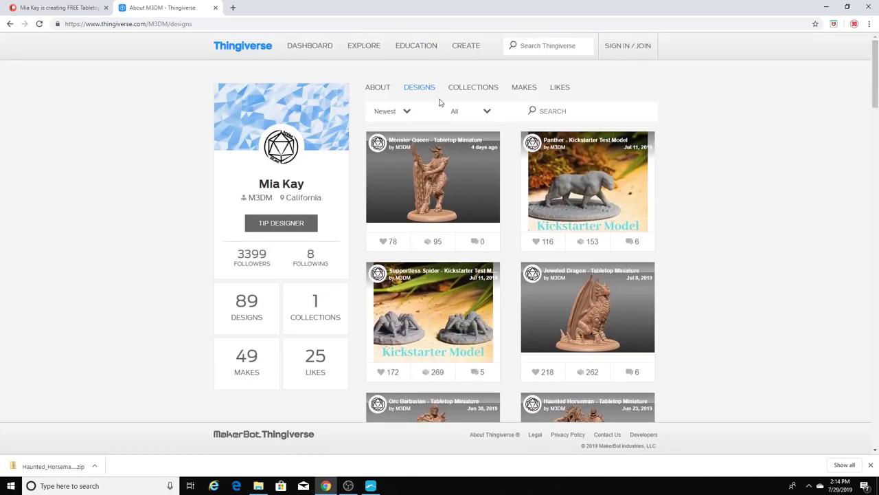
Step: Switch to the M3DM Patreon page and review its rewards, membership tiers and recent posts
{"action": "left_click", "coordinate": [63, 9]}
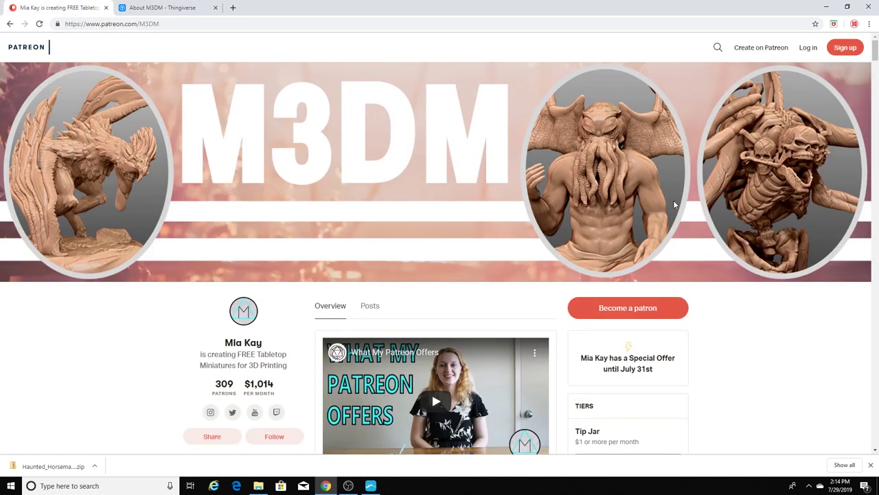
{"action": "left_click_drag", "start_coordinate": [875, 55], "coordinate": [876, 72]}
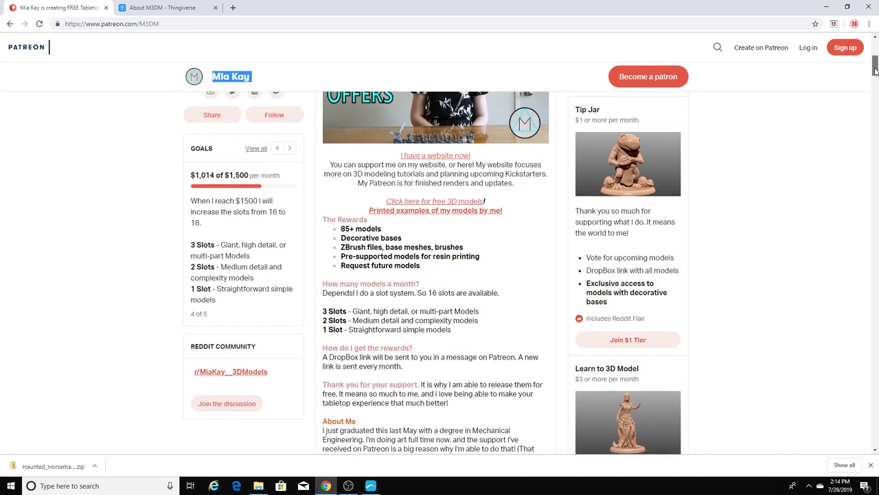
{"action": "left_click_drag", "start_coordinate": [875, 72], "coordinate": [874, 76]}
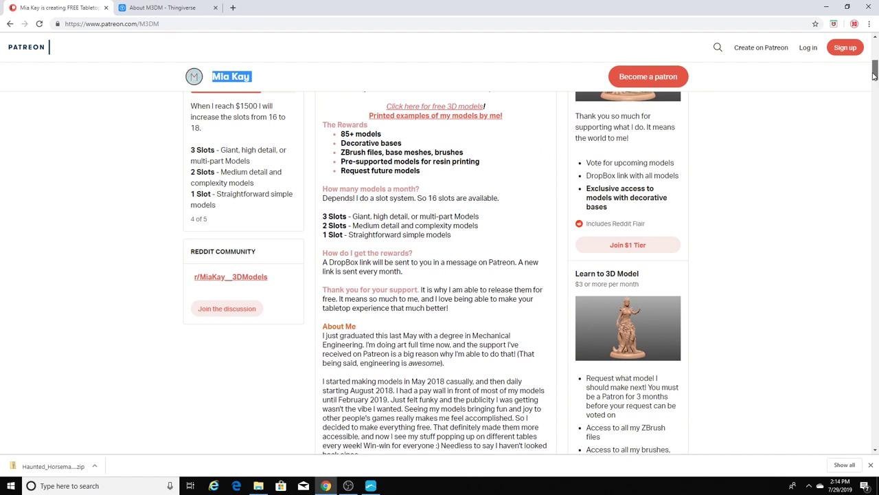
{"action": "left_click_drag", "start_coordinate": [874, 76], "coordinate": [873, 95]}
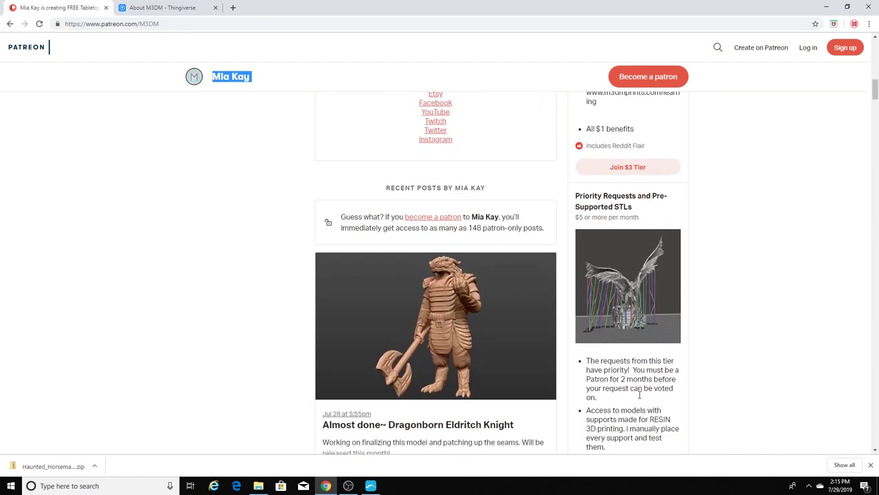
{"action": "left_click_drag", "start_coordinate": [875, 100], "coordinate": [875, 104]}
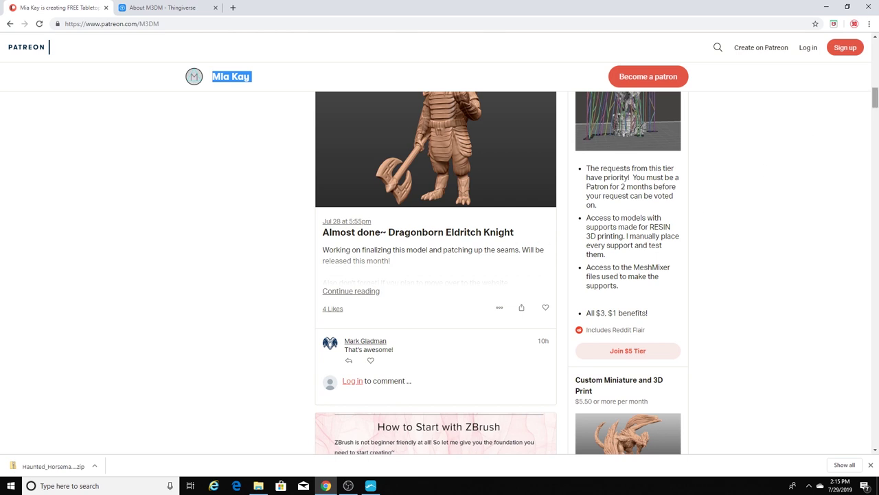
{"action": "left_click_drag", "start_coordinate": [876, 100], "coordinate": [875, 47]}
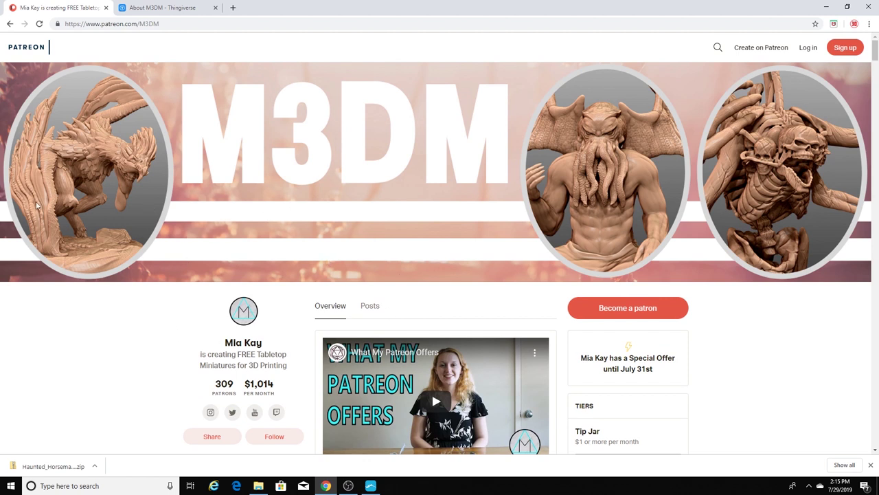
Step: Return to the M3DM designs on Thingiverse and open the Haunted Horseman - Tabletop Miniature page
{"action": "left_click", "coordinate": [158, 7]}
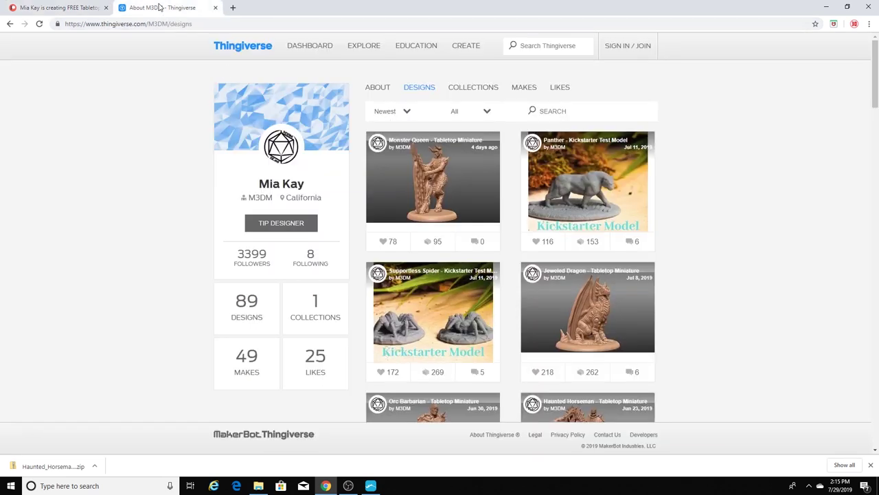
{"action": "scroll", "coordinate": [412, 180], "scroll_direction": "down", "scroll_amount": 3}
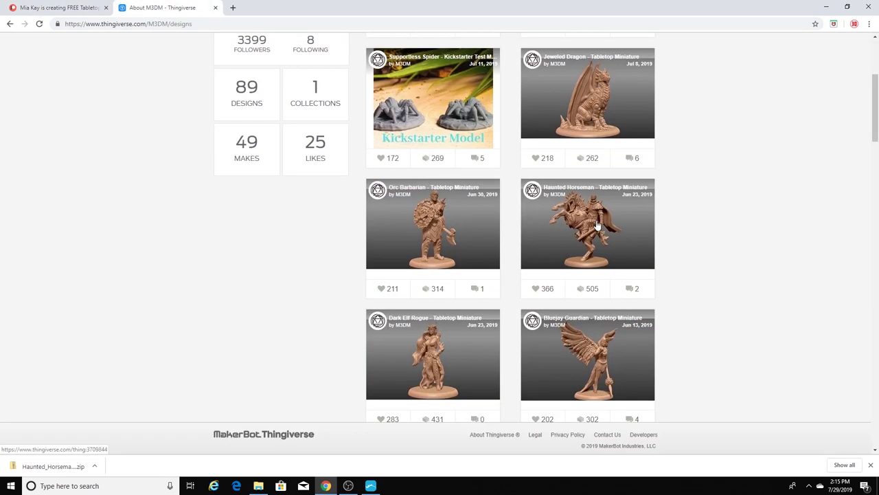
{"action": "left_click", "coordinate": [597, 225]}
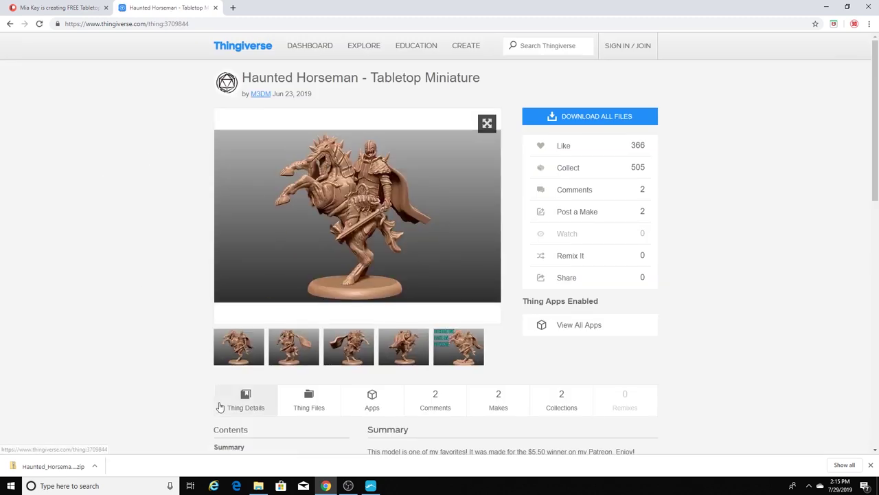
Step: Switch to ChiTuBox and load Haunted Horseman - Decorative Base.stl from the Downloads folder
{"action": "left_click", "coordinate": [370, 486]}
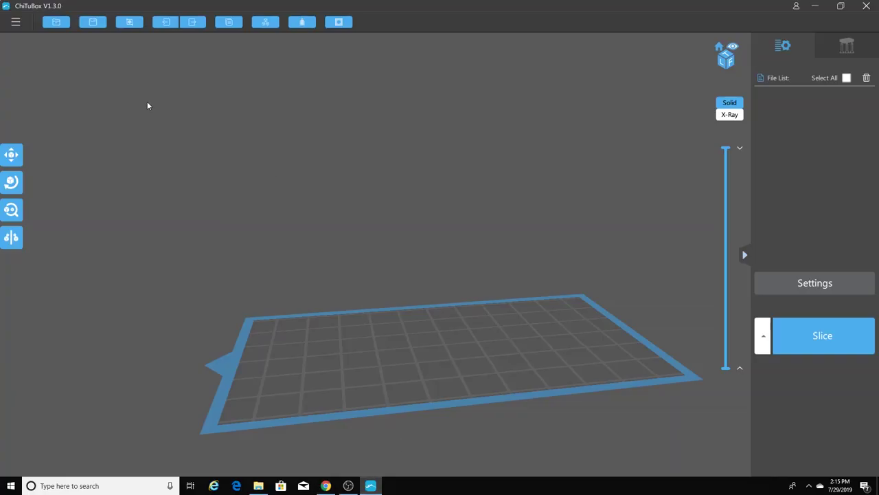
{"action": "left_click", "coordinate": [56, 22]}
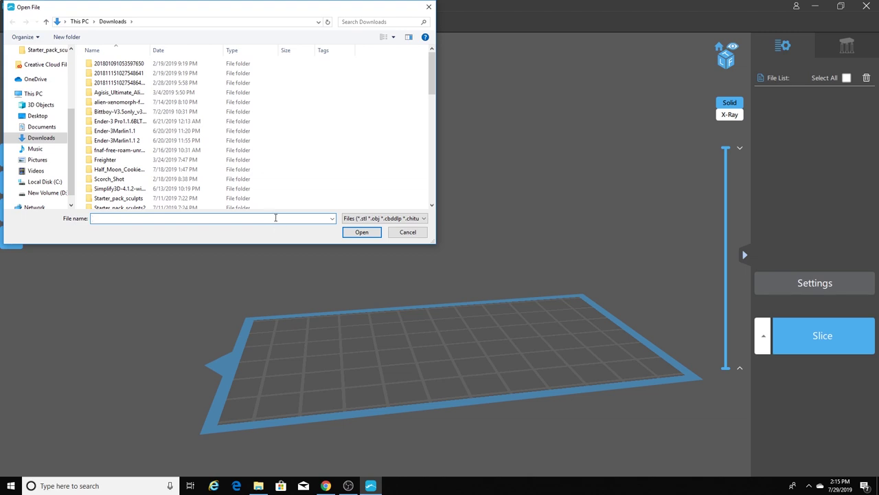
{"action": "type", "text": "haun"}
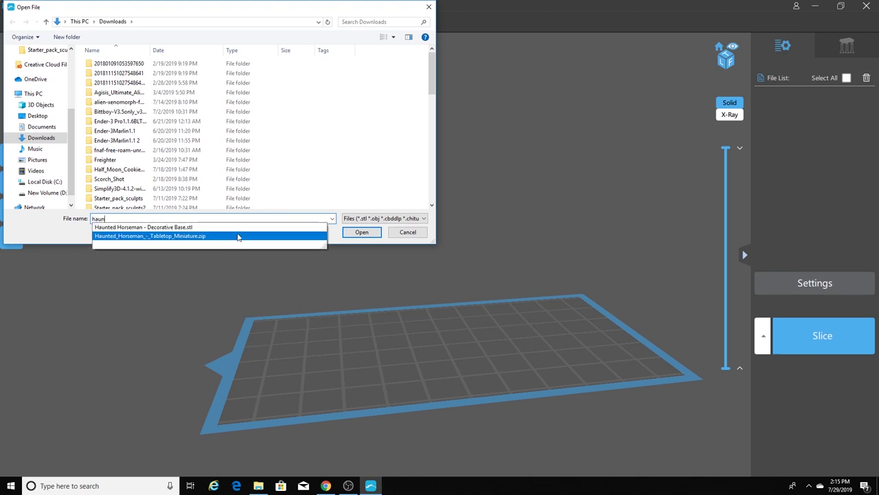
{"action": "left_click", "coordinate": [235, 228]}
{"action": "left_click", "coordinate": [362, 232]}
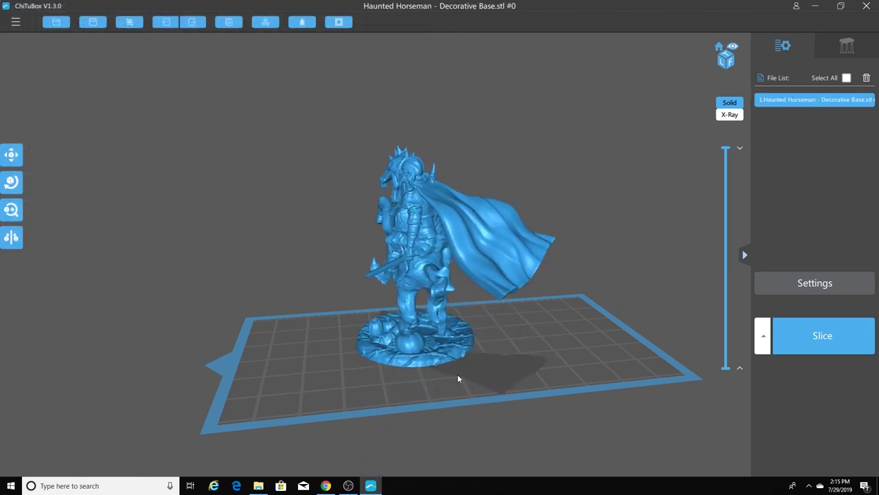
Step: Examine the horseman model up close, especially the pumpkins and details on its decorative base, and its overall shape
{"action": "left_click_drag", "start_coordinate": [612, 316], "coordinate": [555, 379]}
{"action": "scroll", "coordinate": [550, 402], "scroll_direction": "up", "scroll_amount": 6}
{"action": "left_click_drag", "start_coordinate": [573, 348], "coordinate": [567, 383]}
{"action": "scroll", "coordinate": [572, 363], "scroll_direction": "up", "scroll_amount": 5}
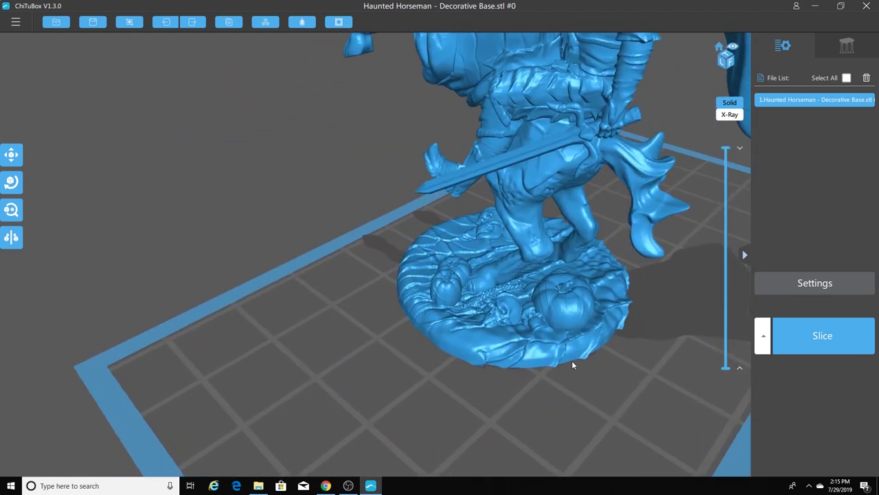
{"action": "left_click_drag", "start_coordinate": [569, 361], "coordinate": [550, 284]}
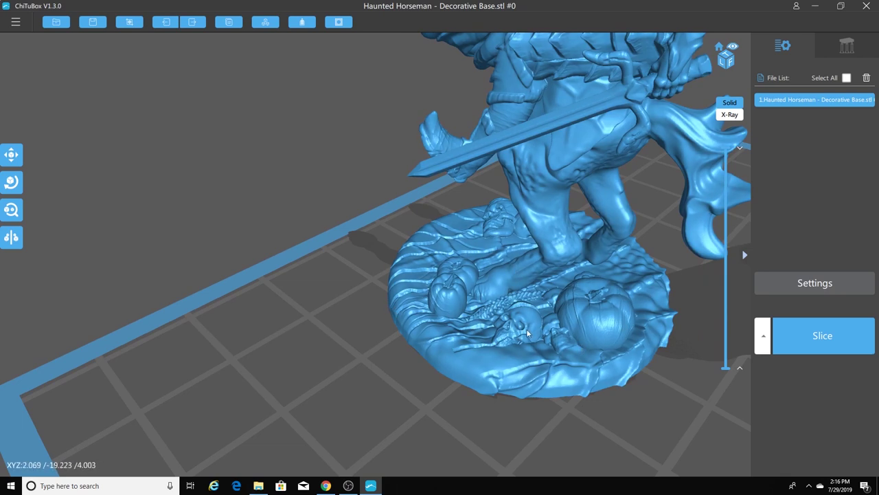
{"action": "scroll", "coordinate": [567, 293], "scroll_direction": "down", "scroll_amount": 6}
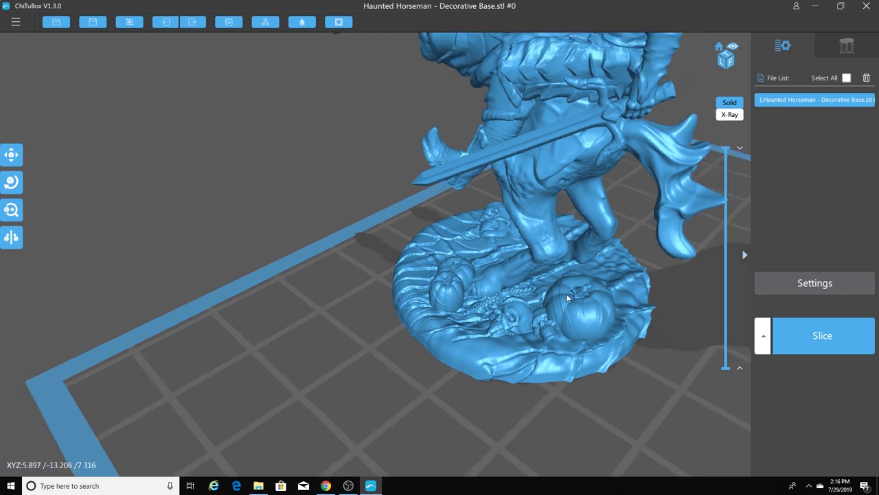
{"action": "scroll", "coordinate": [599, 321], "scroll_direction": "down", "scroll_amount": 5}
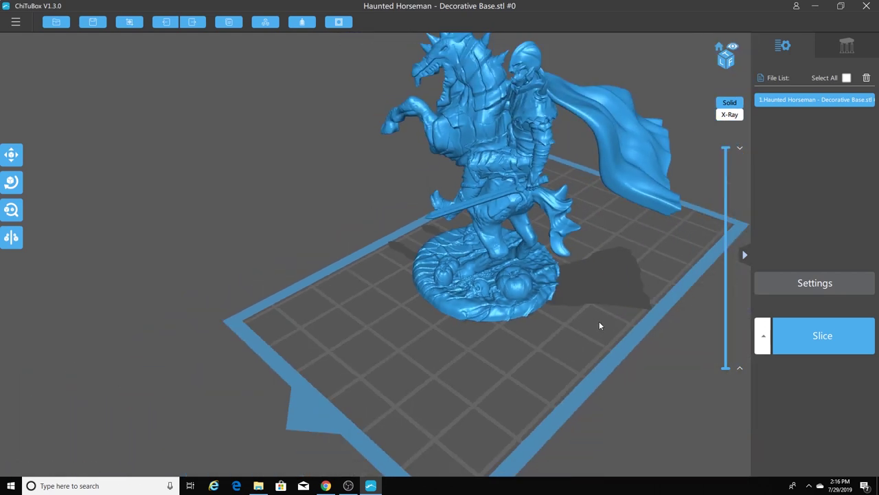
{"action": "left_click_drag", "start_coordinate": [518, 313], "coordinate": [547, 321]}
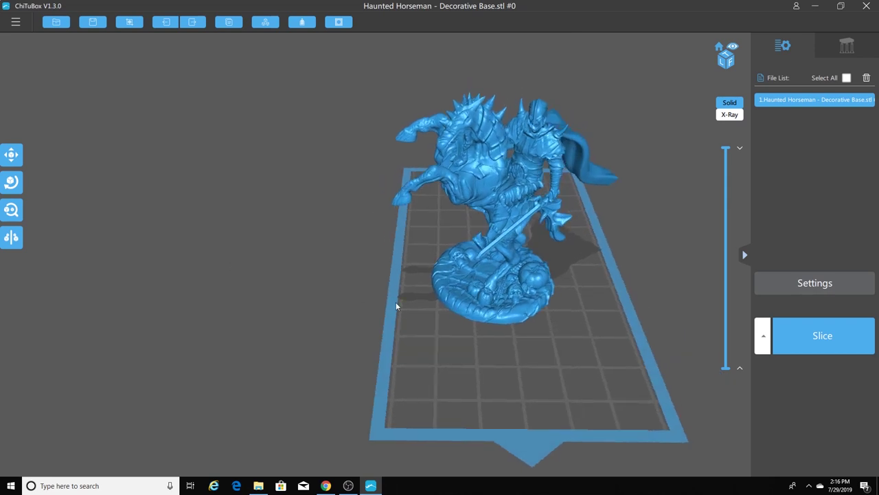
Step: Compare the print settings of the AnyCubic Photon and ELEGOO MARS profiles, keeping ELEGOO MARS selected
{"action": "left_click", "coordinate": [815, 287]}
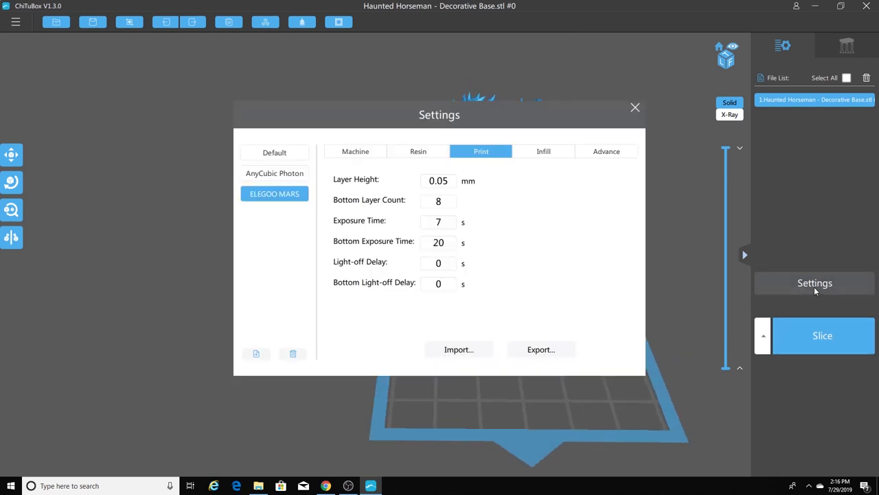
{"action": "left_click", "coordinate": [302, 177]}
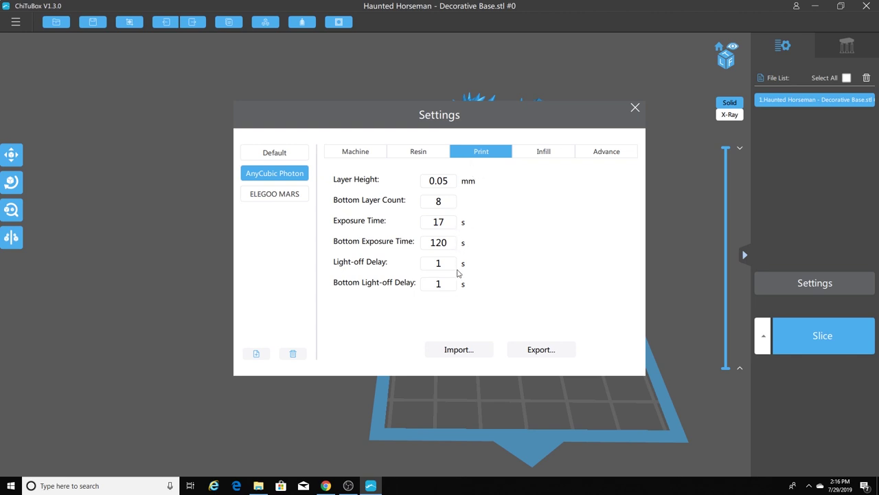
{"action": "left_click", "coordinate": [303, 198]}
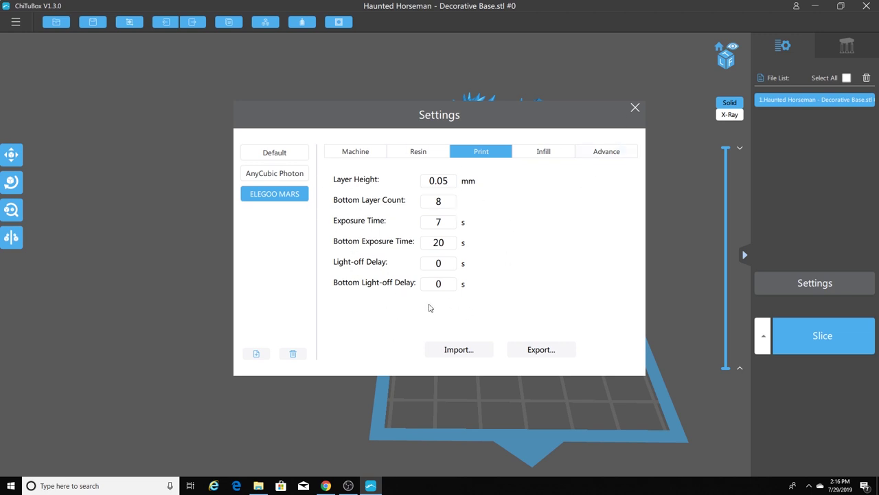
{"action": "left_click", "coordinate": [635, 109]}
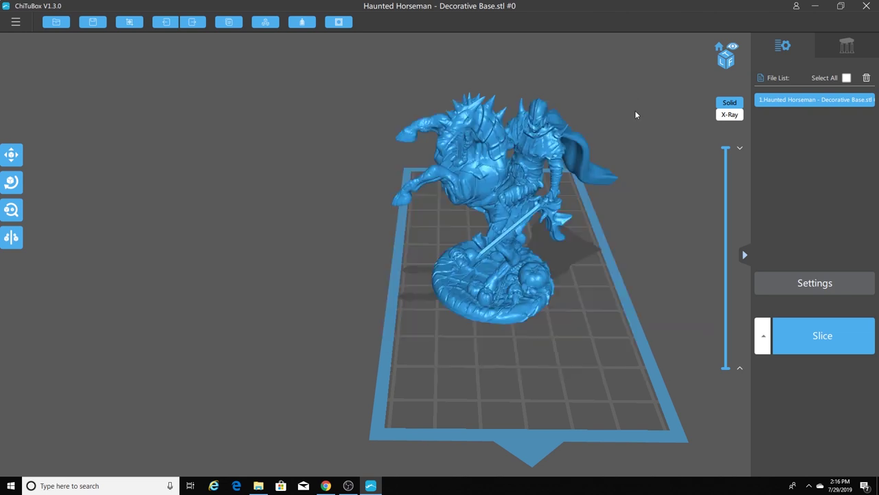
Step: Rotate the horseman model about its vertical Z axis so it lies more along the build plate's length
{"action": "right_click_drag", "start_coordinate": [543, 332], "coordinate": [664, 318]}
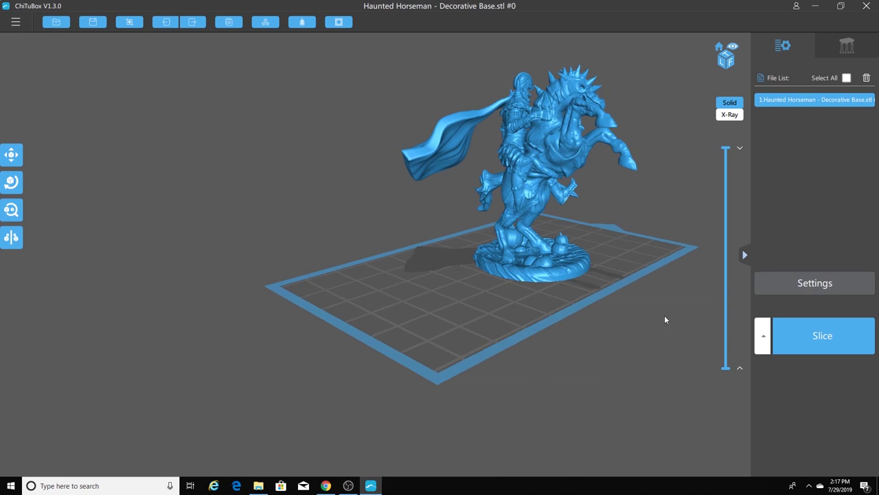
{"action": "right_click_drag", "start_coordinate": [664, 318], "coordinate": [561, 323]}
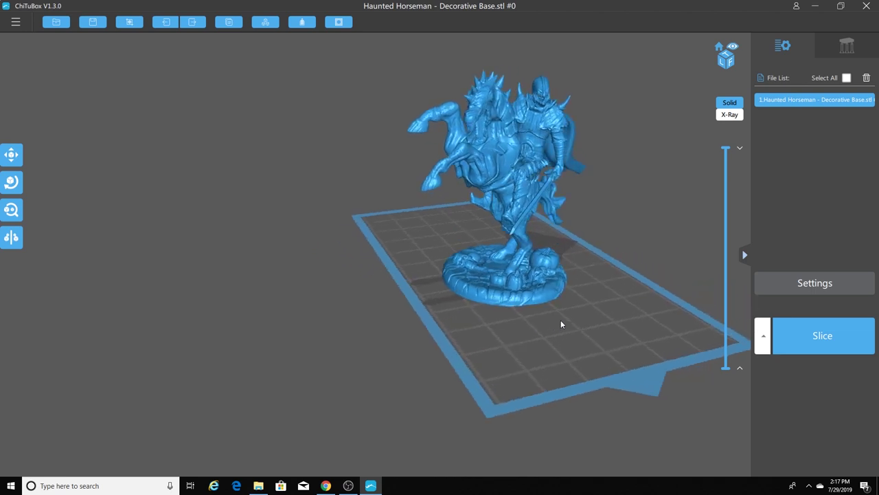
{"action": "mouse_move", "coordinate": [601, 300]}
{"action": "right_mouse_down"}
{"action": "mouse_move", "coordinate": [598, 363]}
{"action": "mouse_move", "coordinate": [595, 351]}
{"action": "mouse_move", "coordinate": [566, 360]}
{"action": "mouse_move", "coordinate": [573, 358]}
{"action": "mouse_move", "coordinate": [506, 347]}
{"action": "mouse_move", "coordinate": [492, 358]}
{"action": "mouse_move", "coordinate": [595, 302]}
{"action": "right_mouse_up"}
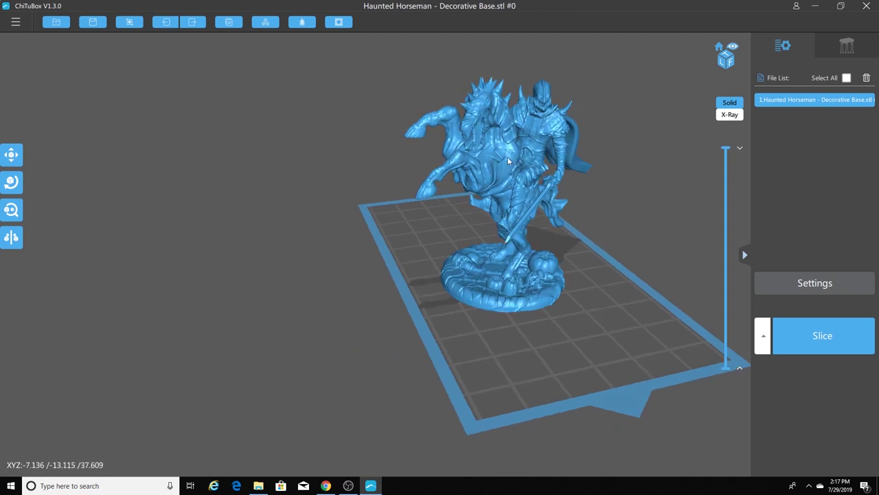
{"action": "left_click", "coordinate": [12, 182]}
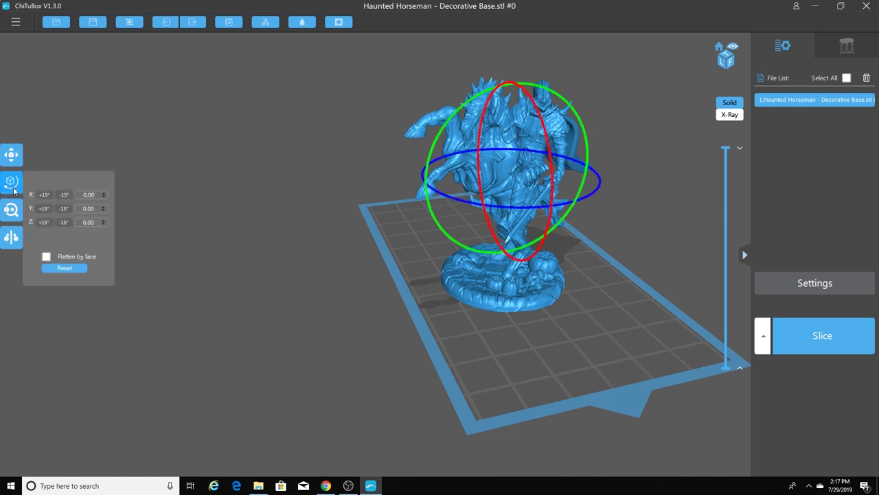
{"action": "left_click_drag", "start_coordinate": [639, 296], "coordinate": [600, 273]}
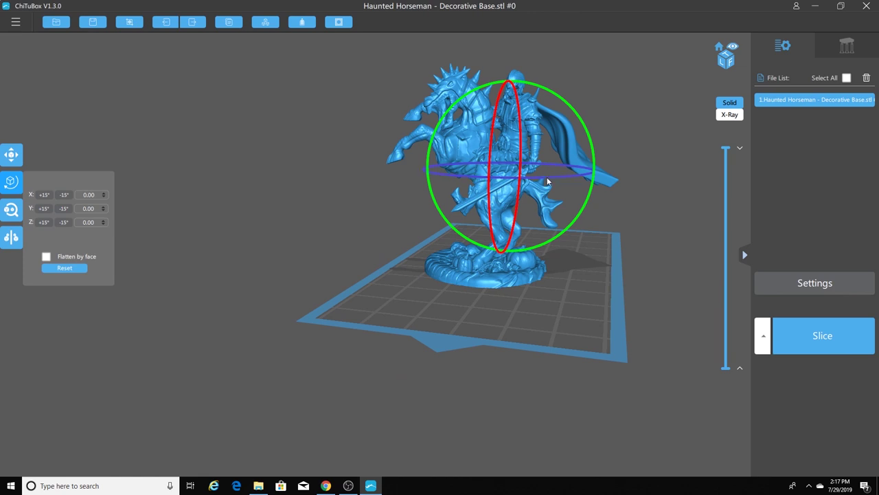
{"action": "left_click_drag", "start_coordinate": [547, 181], "coordinate": [588, 176]}
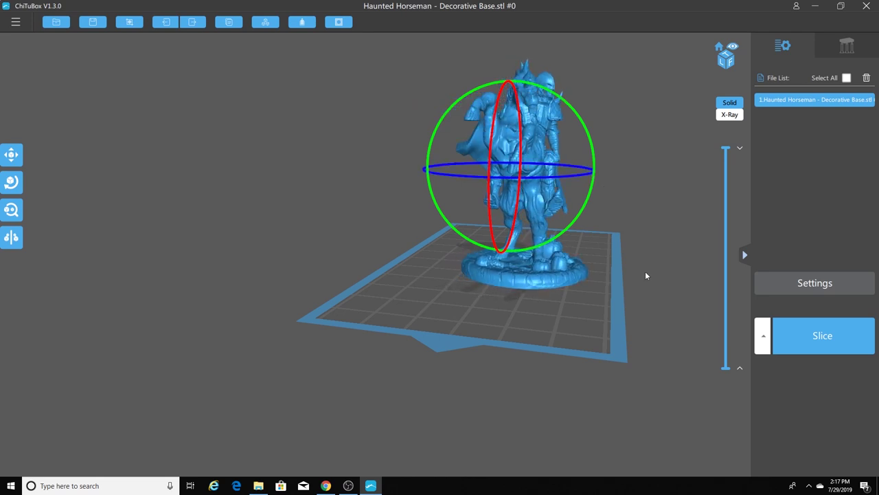
Step: Move the horseman on the build plate so the cape and the horse's front legs stay inside the plate's edges
{"action": "left_click", "coordinate": [570, 276]}
{"action": "mouse_move", "coordinate": [570, 277]}
{"action": "left_mouse_down"}
{"action": "mouse_move", "coordinate": [555, 278]}
{"action": "mouse_move", "coordinate": [560, 267]}
{"action": "mouse_move", "coordinate": [568, 271]}
{"action": "mouse_move", "coordinate": [561, 270]}
{"action": "left_mouse_up"}
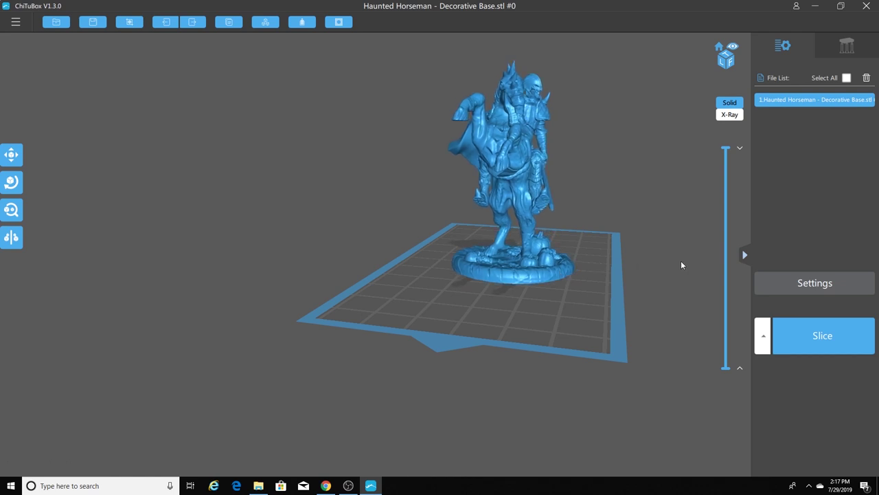
{"action": "left_click_drag", "start_coordinate": [681, 261], "coordinate": [489, 322]}
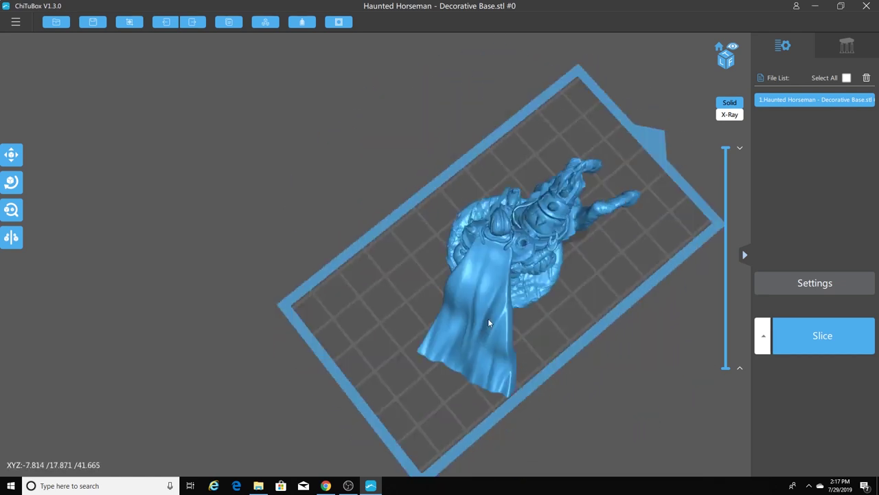
{"action": "mouse_move", "coordinate": [497, 270]}
{"action": "left_mouse_down"}
{"action": "mouse_move", "coordinate": [516, 265]}
{"action": "mouse_move", "coordinate": [504, 255]}
{"action": "left_mouse_up"}
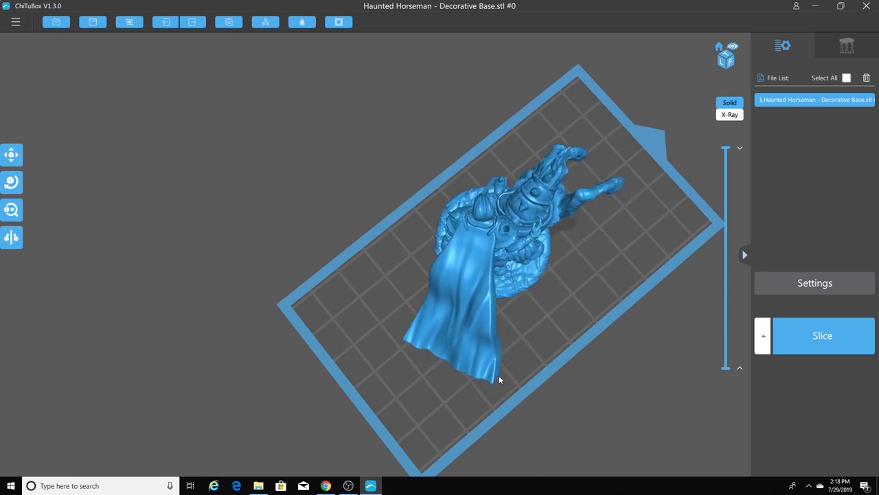
{"action": "left_click_drag", "start_coordinate": [601, 314], "coordinate": [393, 270]}
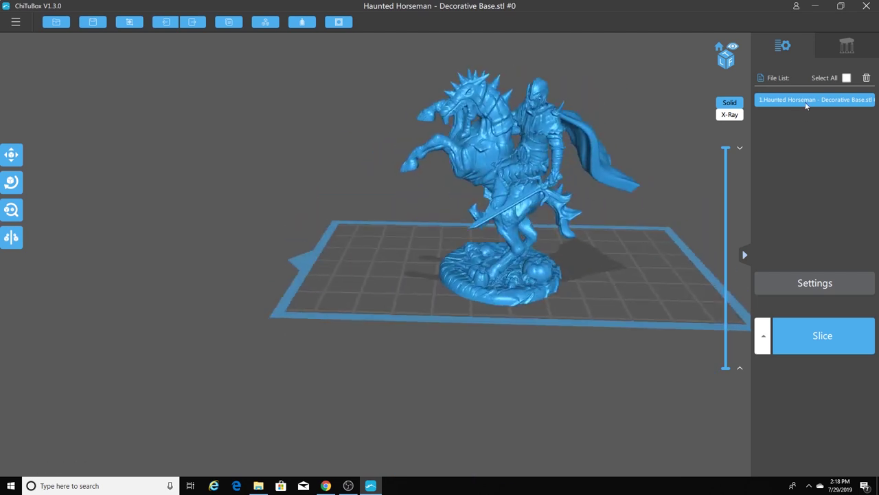
Step: In the support settings, raise the Z Lift Height to 3.50 mm and return it to 0 so the base rests on the build plate
{"action": "left_click", "coordinate": [847, 47]}
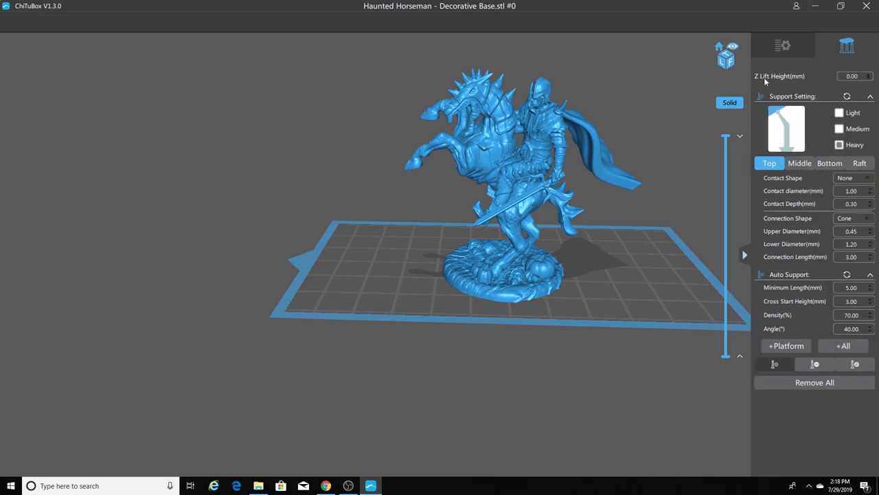
{"action": "left_click", "coordinate": [868, 75]}
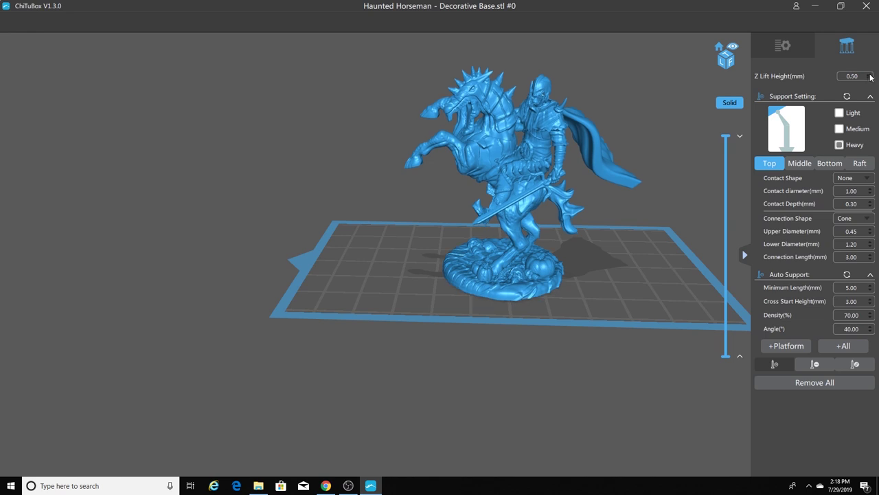
{"action": "left_click_drag", "start_coordinate": [728, 206], "coordinate": [705, 191]}
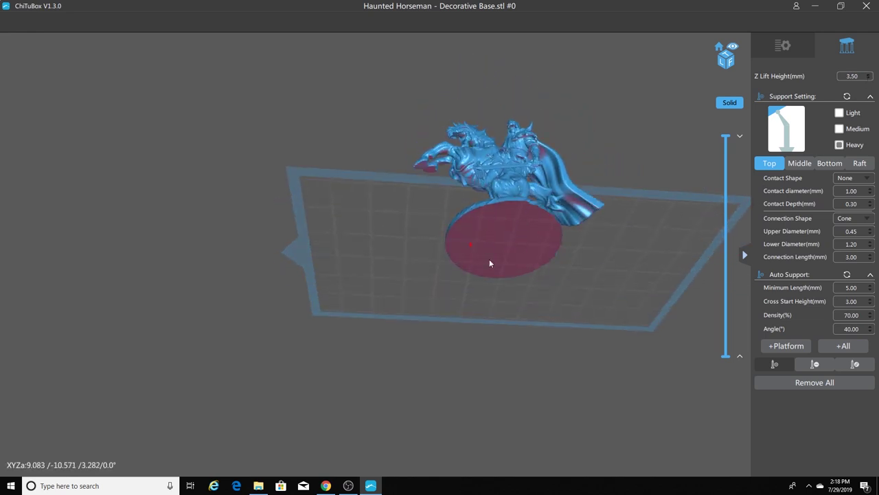
{"action": "left_click_drag", "start_coordinate": [636, 237], "coordinate": [458, 259]}
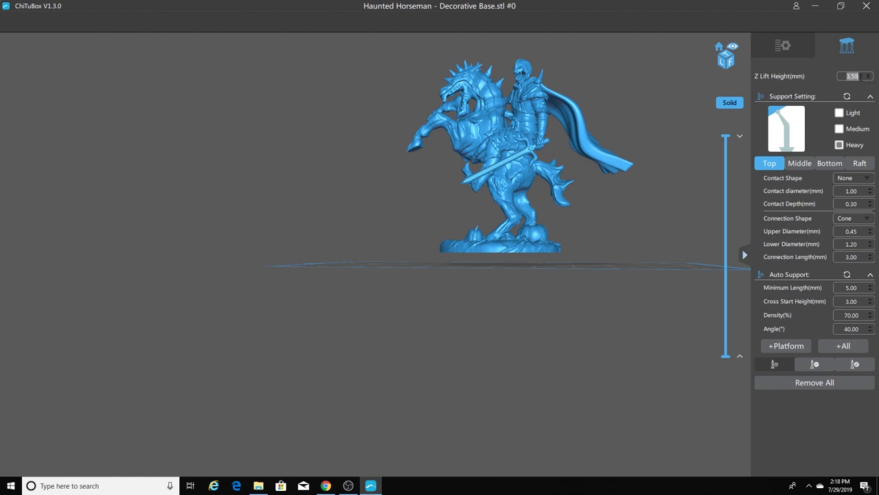
{"action": "type", "text": "0"}
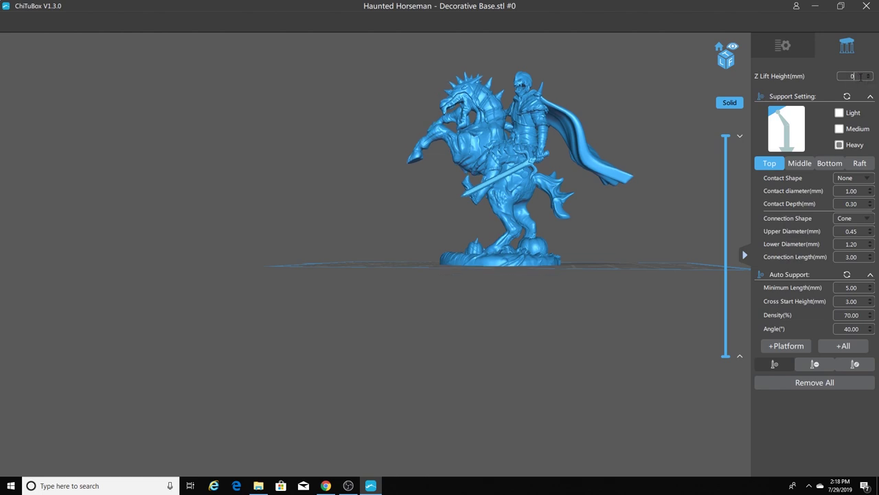
Step: Generate automatic heavy supports for the entire horseman model, using 70% density and a 40° angle
{"action": "left_click_drag", "start_coordinate": [607, 266], "coordinate": [608, 292]}
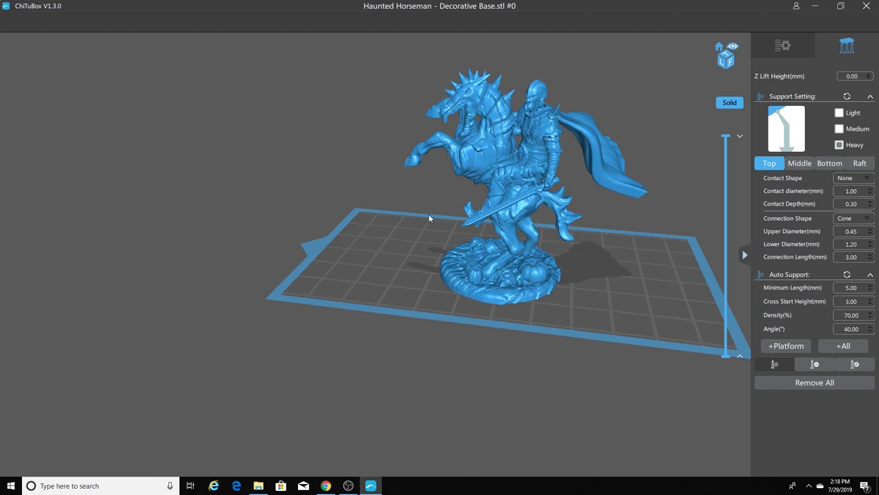
{"action": "mouse_move", "coordinate": [667, 260]}
{"action": "left_mouse_down"}
{"action": "mouse_move", "coordinate": [677, 248]}
{"action": "mouse_move", "coordinate": [678, 257]}
{"action": "left_mouse_up"}
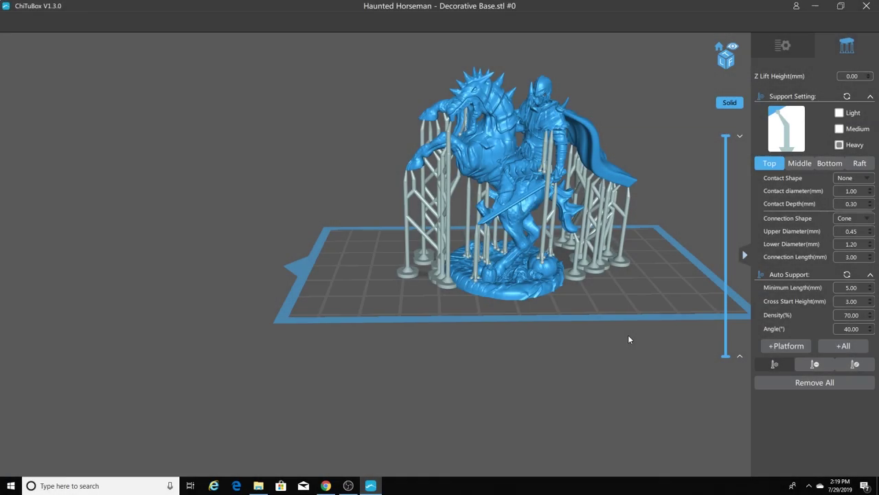
{"action": "left_click_drag", "start_coordinate": [549, 233], "coordinate": [607, 273]}
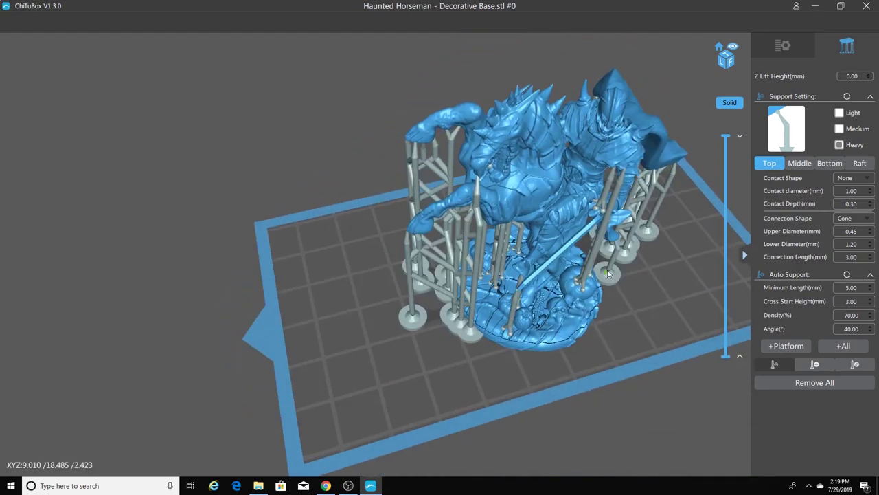
{"action": "left_click_drag", "start_coordinate": [607, 273], "coordinate": [660, 320]}
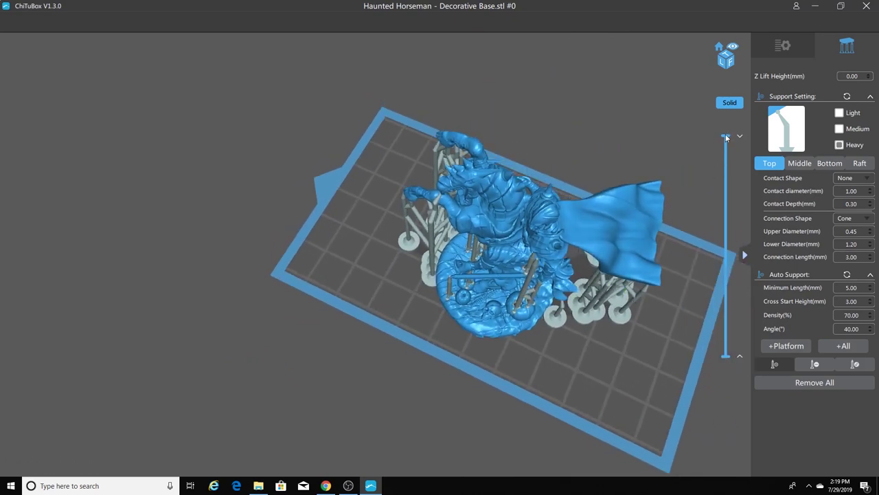
Step: Examine the model's cross-sections from the first layer up to a height of about 39 mm for unsupported islands
{"action": "left_click_drag", "start_coordinate": [727, 138], "coordinate": [730, 361]}
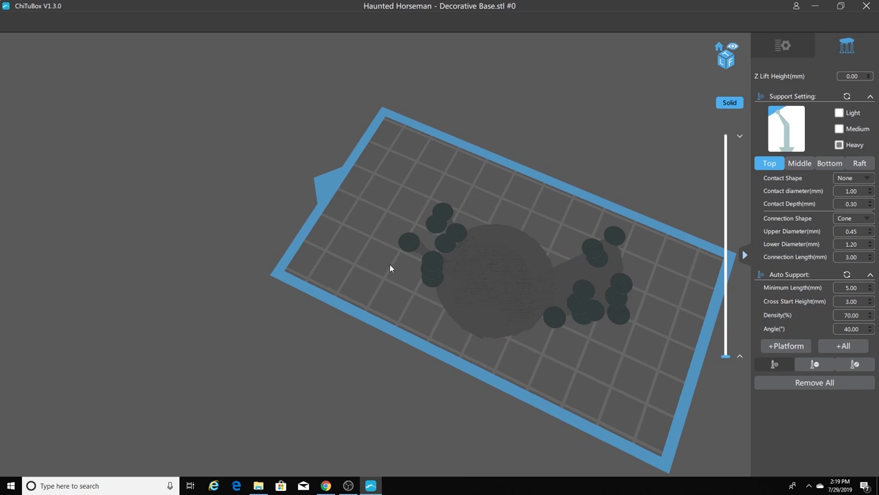
{"action": "left_click_drag", "start_coordinate": [389, 268], "coordinate": [417, 269]}
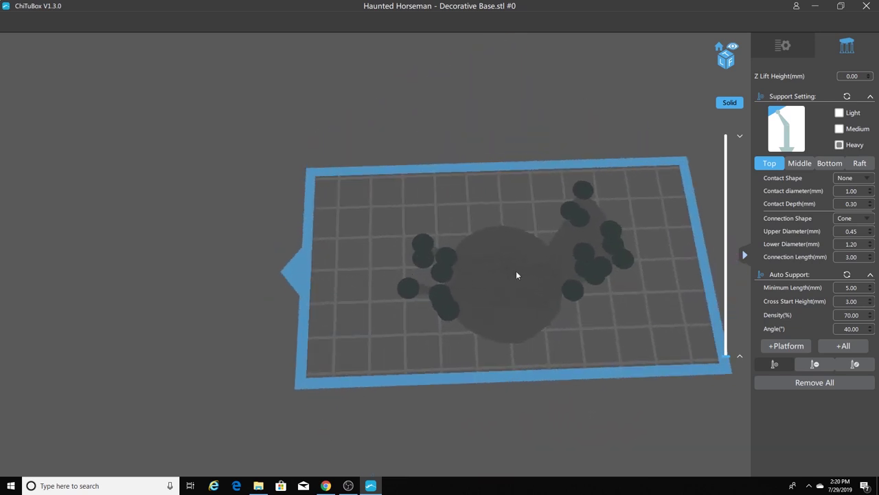
{"action": "left_click_drag", "start_coordinate": [728, 356], "coordinate": [739, 287]}
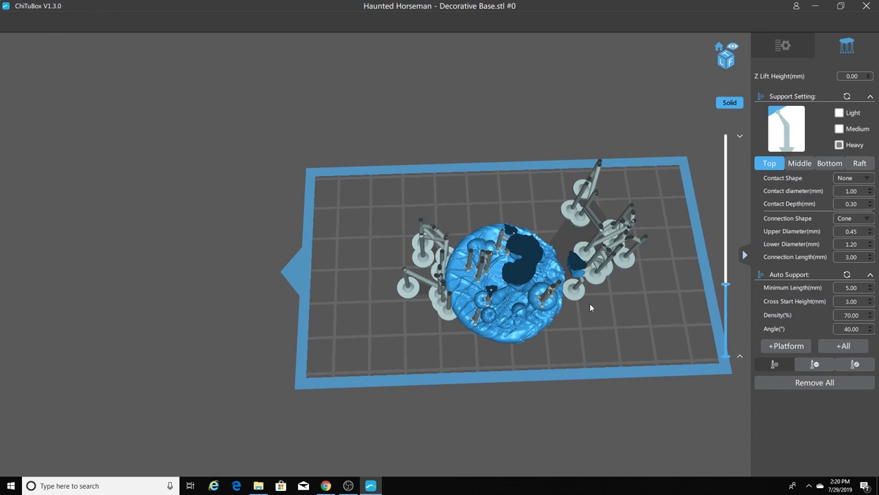
{"action": "scroll", "coordinate": [590, 303], "scroll_direction": "up", "scroll_amount": 3}
{"action": "mouse_move", "coordinate": [640, 371]}
{"action": "left_mouse_down"}
{"action": "mouse_move", "coordinate": [622, 354]}
{"action": "mouse_move", "coordinate": [636, 349]}
{"action": "mouse_move", "coordinate": [643, 361]}
{"action": "left_mouse_up"}
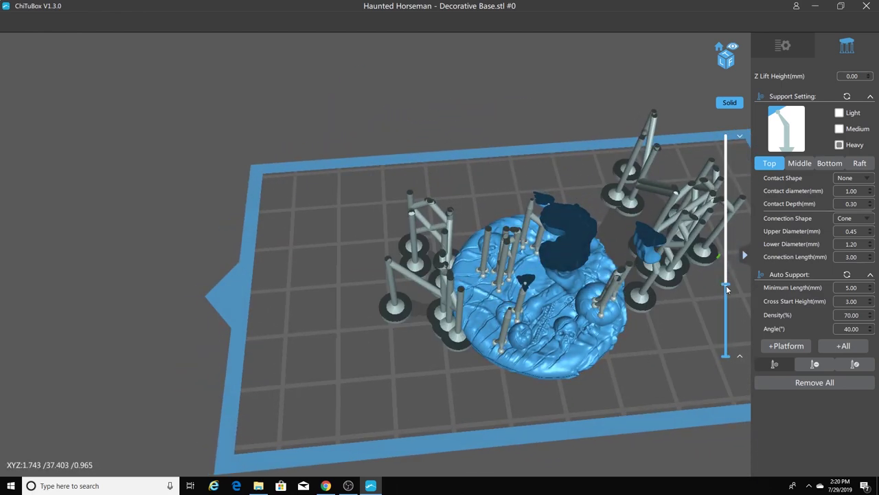
{"action": "left_click_drag", "start_coordinate": [726, 284], "coordinate": [744, 255]}
{"action": "left_click_drag", "start_coordinate": [697, 306], "coordinate": [529, 312]}
{"action": "left_click_drag", "start_coordinate": [731, 257], "coordinate": [740, 231]}
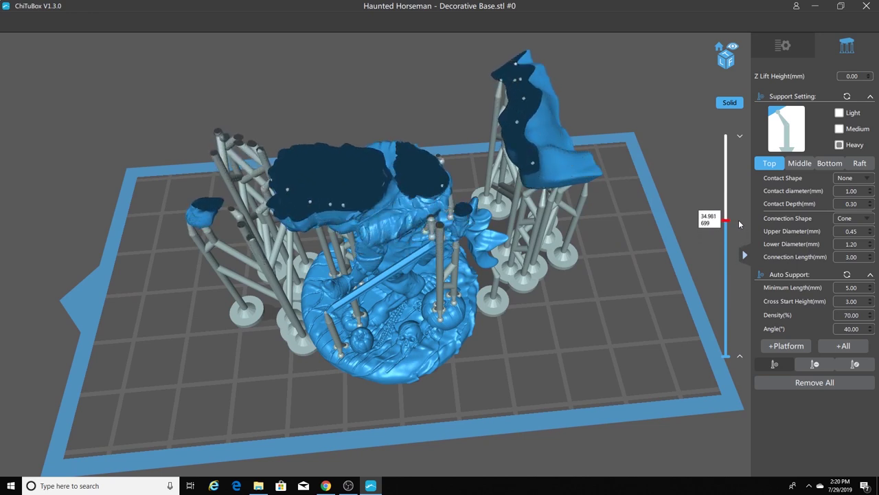
{"action": "left_click_drag", "start_coordinate": [739, 224], "coordinate": [747, 204]}
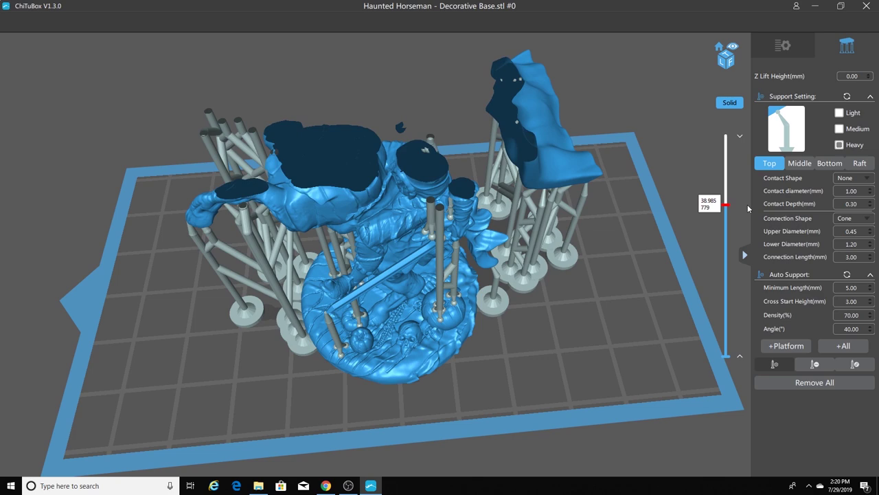
Step: Add a heavy support by hand beneath the small isolated island between the rider's waist and the horse's body, at about 39 mm height
{"action": "scroll", "coordinate": [453, 130], "scroll_direction": "up", "scroll_amount": 5}
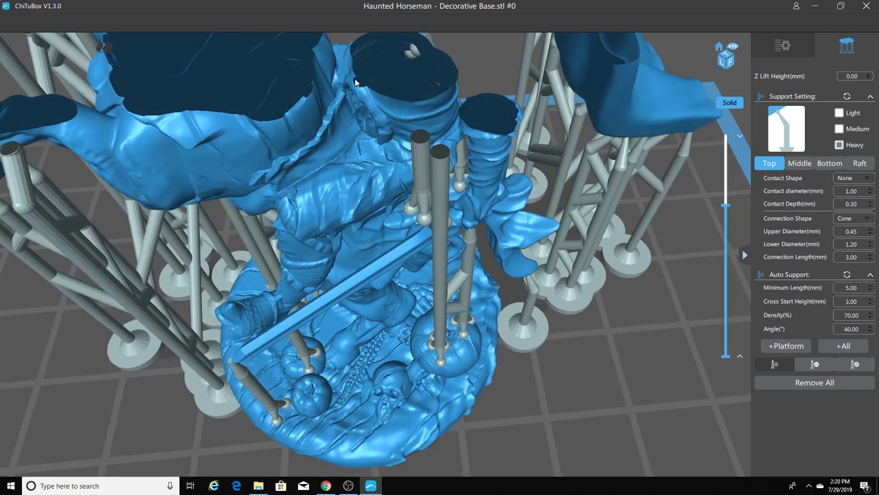
{"action": "right_click_drag", "start_coordinate": [355, 83], "coordinate": [445, 150]}
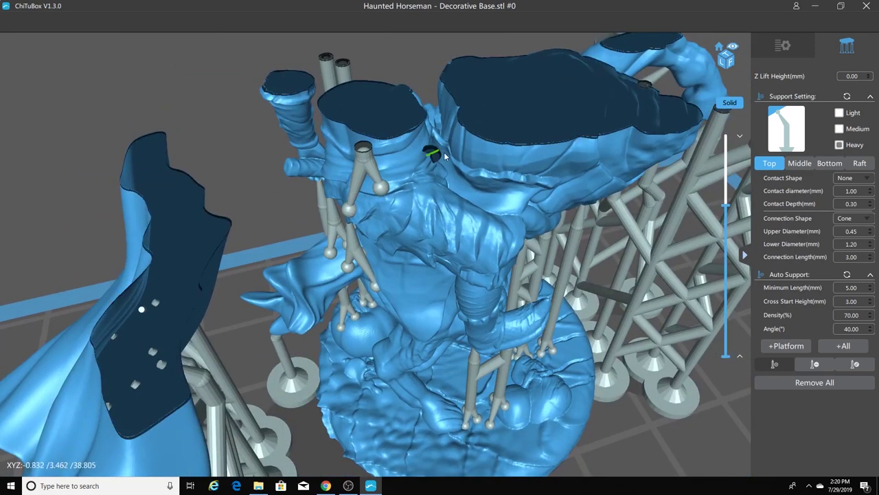
{"action": "mouse_move", "coordinate": [730, 208]}
{"action": "left_mouse_down"}
{"action": "mouse_move", "coordinate": [728, 177]}
{"action": "mouse_move", "coordinate": [730, 208]}
{"action": "left_mouse_up"}
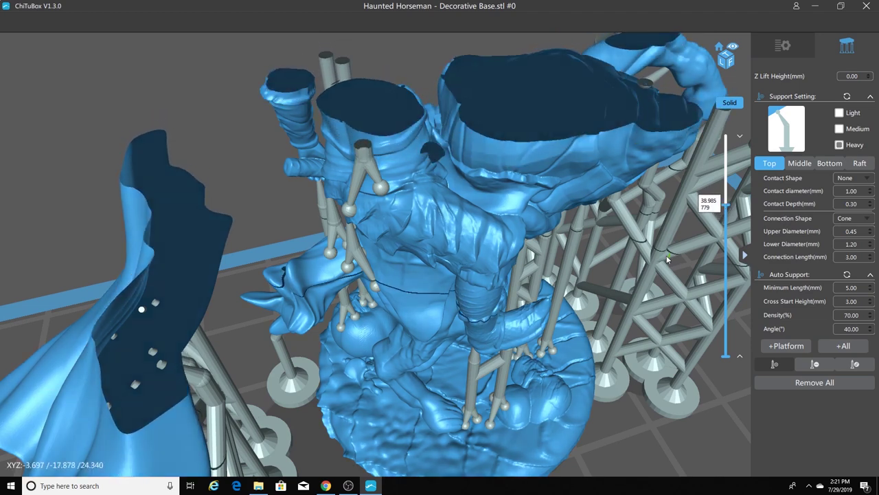
{"action": "mouse_move", "coordinate": [666, 254]}
{"action": "right_mouse_down"}
{"action": "mouse_move", "coordinate": [657, 270]}
{"action": "mouse_move", "coordinate": [667, 263]}
{"action": "right_mouse_up"}
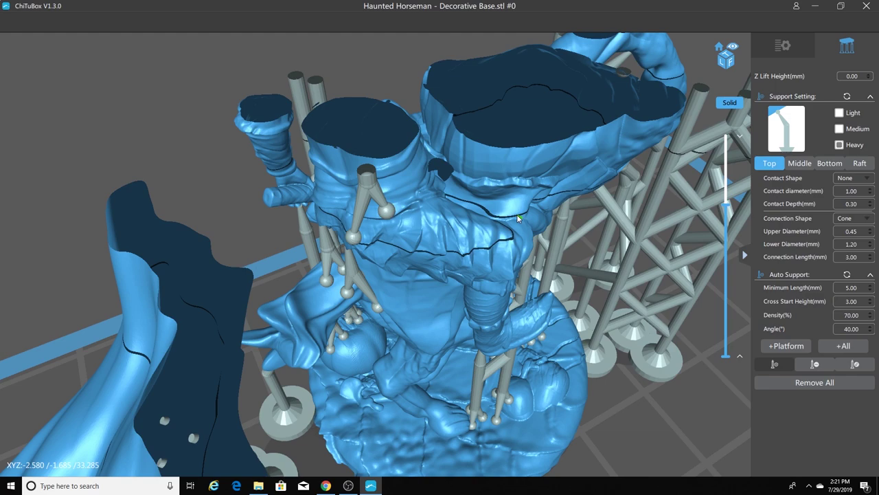
{"action": "right_click_drag", "start_coordinate": [517, 214], "coordinate": [481, 310]}
{"action": "scroll", "coordinate": [452, 77], "scroll_direction": "up", "scroll_amount": 3}
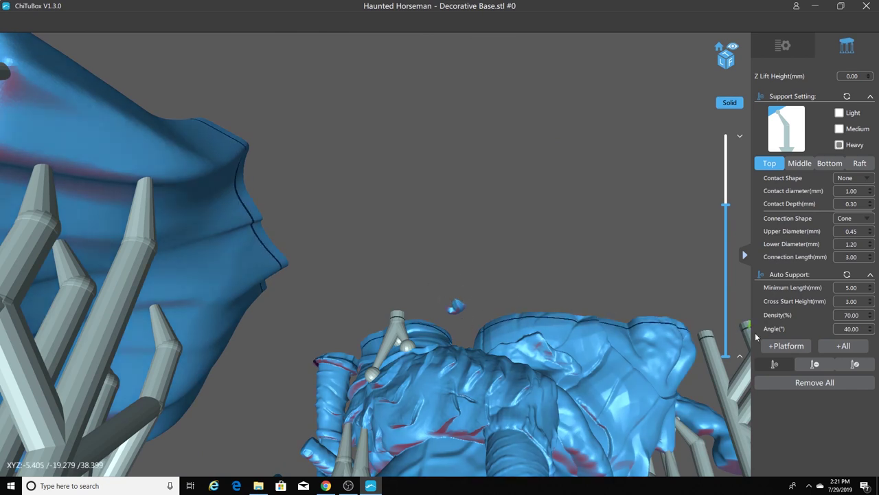
{"action": "mouse_move", "coordinate": [726, 205]}
{"action": "left_mouse_down"}
{"action": "mouse_move", "coordinate": [726, 194]}
{"action": "mouse_move", "coordinate": [725, 207]}
{"action": "left_mouse_up"}
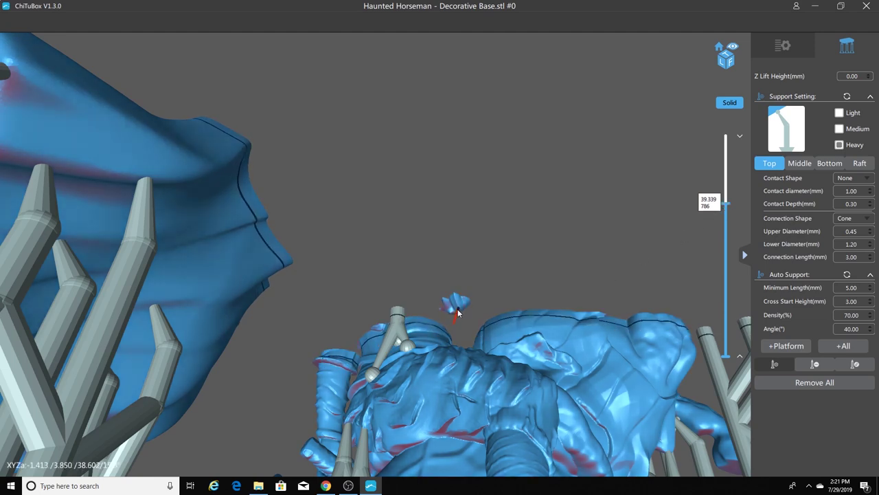
{"action": "scroll", "coordinate": [462, 336], "scroll_direction": "up", "scroll_amount": 5}
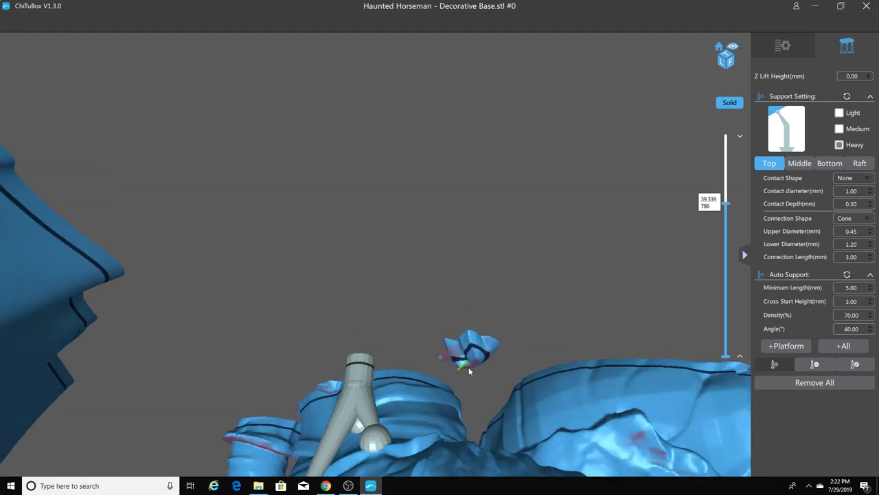
{"action": "scroll", "coordinate": [491, 361], "scroll_direction": "down", "scroll_amount": 5}
{"action": "right_click_drag", "start_coordinate": [485, 394], "coordinate": [484, 180]}
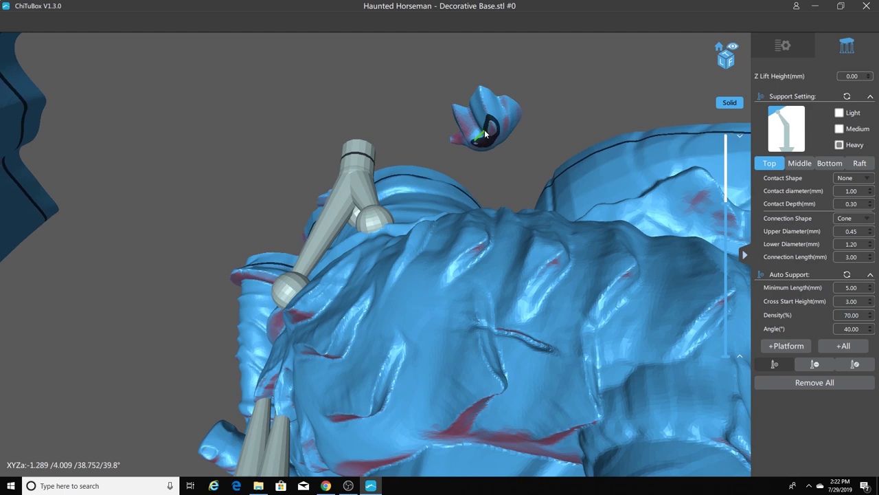
{"action": "left_click", "coordinate": [487, 129]}
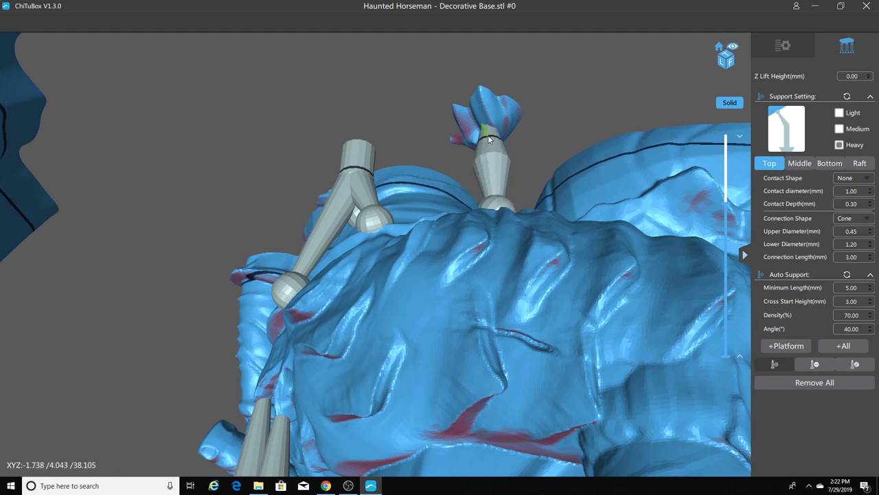
Step: Inspect the manually added support up close and from above to check how it carries the small island
{"action": "left_click_drag", "start_coordinate": [523, 141], "coordinate": [525, 255]}
{"action": "scroll", "coordinate": [548, 144], "scroll_direction": "up", "scroll_amount": 4}
{"action": "scroll", "coordinate": [546, 150], "scroll_direction": "down", "scroll_amount": 4}
{"action": "scroll", "coordinate": [536, 207], "scroll_direction": "up", "scroll_amount": 5}
{"action": "scroll", "coordinate": [536, 207], "scroll_direction": "down", "scroll_amount": 5}
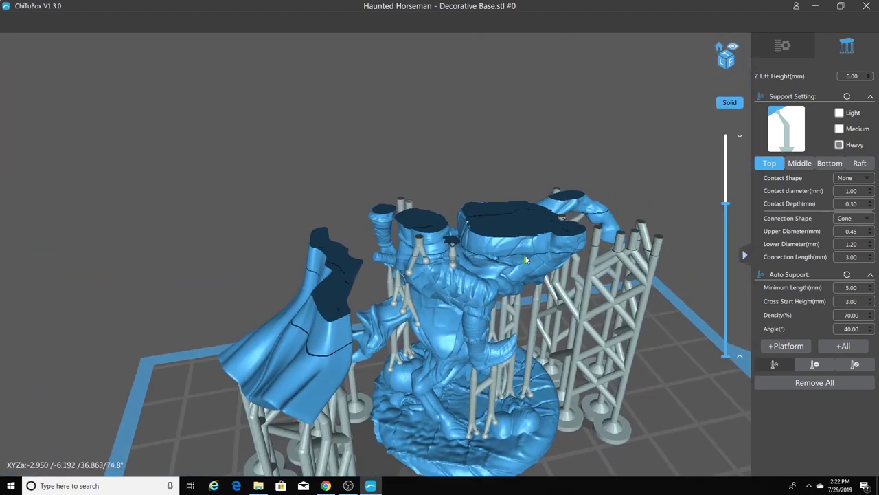
{"action": "scroll", "coordinate": [529, 261], "scroll_direction": "up", "scroll_amount": 6}
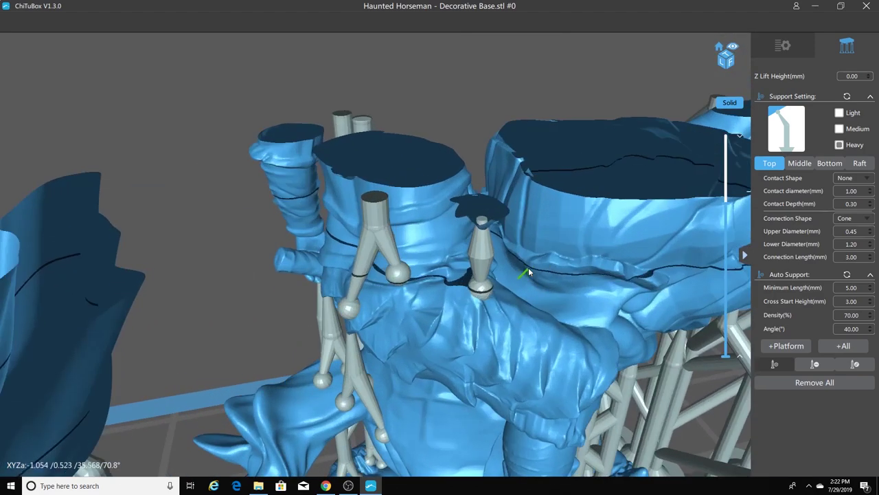
Step: Examine the remaining layers above about 39 mm up to the top of the model for further unsupported islands
{"action": "mouse_move", "coordinate": [726, 201]}
{"action": "left_mouse_down"}
{"action": "mouse_move", "coordinate": [727, 213]}
{"action": "mouse_move", "coordinate": [731, 193]}
{"action": "left_mouse_up"}
{"action": "left_click_drag", "start_coordinate": [687, 227], "coordinate": [614, 206]}
{"action": "scroll", "coordinate": [611, 209], "scroll_direction": "down", "scroll_amount": 5}
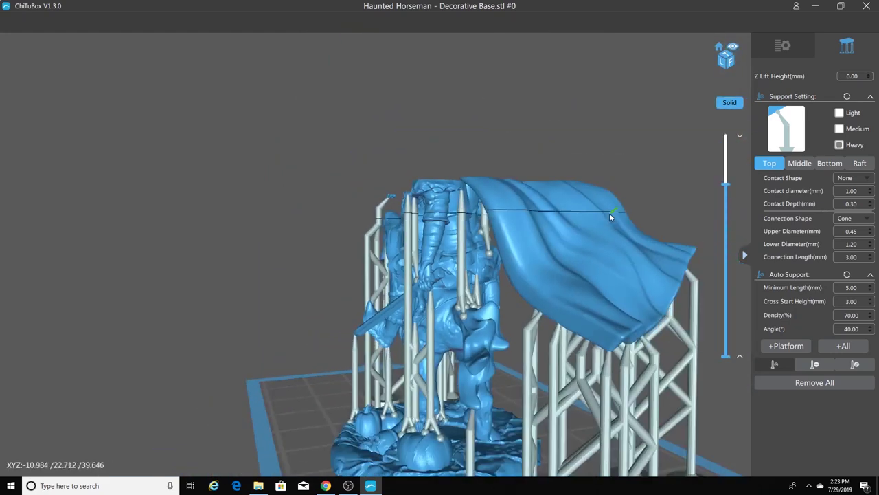
{"action": "left_click_drag", "start_coordinate": [592, 263], "coordinate": [741, 277]}
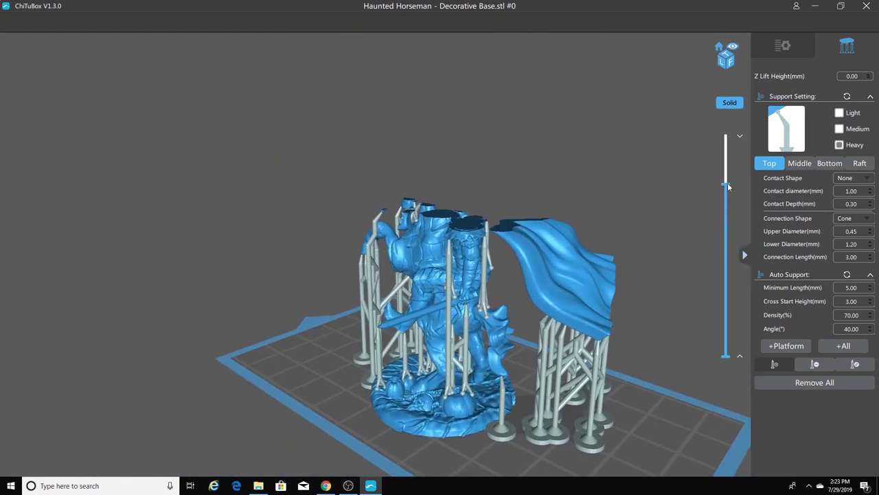
{"action": "mouse_move", "coordinate": [729, 187]}
{"action": "left_mouse_down"}
{"action": "mouse_move", "coordinate": [726, 257]}
{"action": "mouse_move", "coordinate": [726, 200]}
{"action": "left_mouse_up"}
{"action": "scroll", "coordinate": [532, 178], "scroll_direction": "up", "scroll_amount": 3}
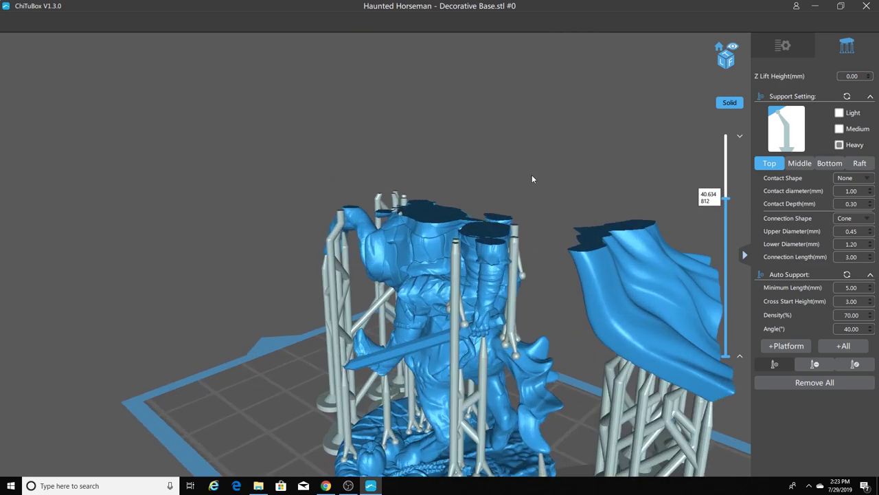
{"action": "left_click_drag", "start_coordinate": [560, 185], "coordinate": [599, 256]}
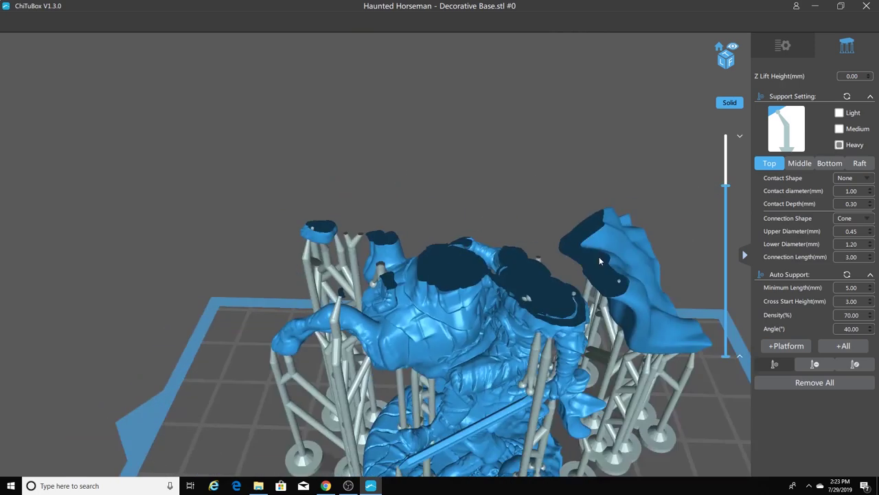
{"action": "scroll", "coordinate": [599, 256], "scroll_direction": "down", "scroll_amount": 3}
{"action": "left_click_drag", "start_coordinate": [726, 186], "coordinate": [725, 159]}
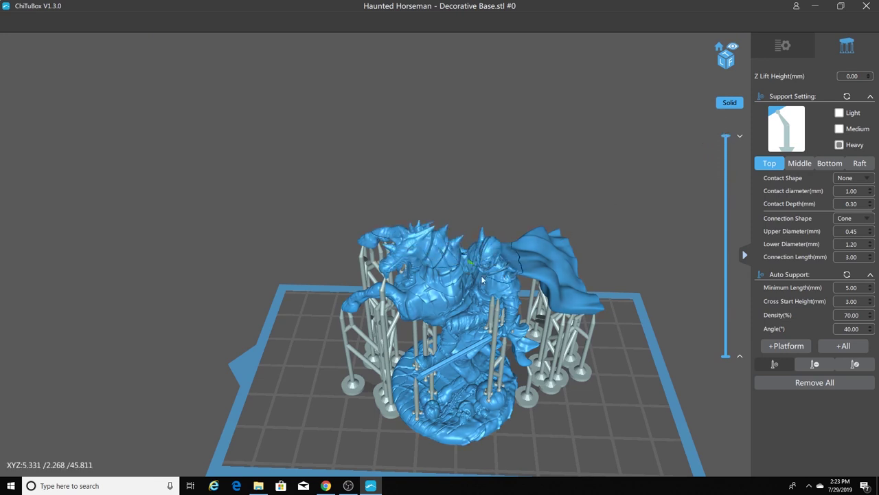
Step: Look over the complete supported horseman from several sides, including beneath the base, and return to the file list and slicing view
{"action": "left_click_drag", "start_coordinate": [632, 306], "coordinate": [525, 276]}
{"action": "left_click_drag", "start_coordinate": [611, 325], "coordinate": [527, 274]}
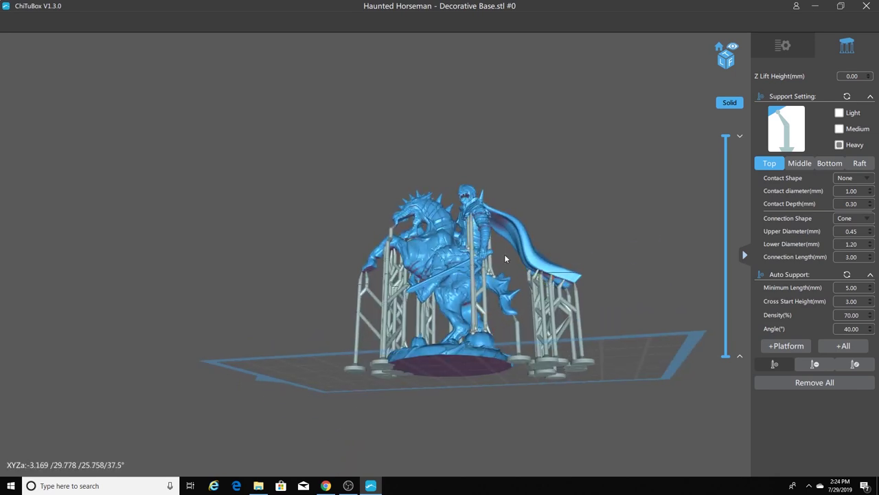
{"action": "left_click_drag", "start_coordinate": [542, 281], "coordinate": [502, 234]}
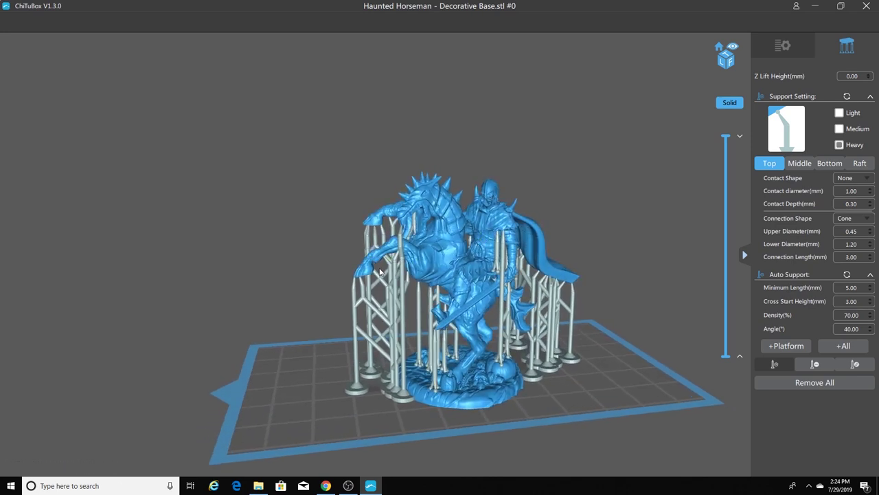
{"action": "left_click_drag", "start_coordinate": [431, 279], "coordinate": [440, 317]}
{"action": "left_click", "coordinate": [783, 47]}
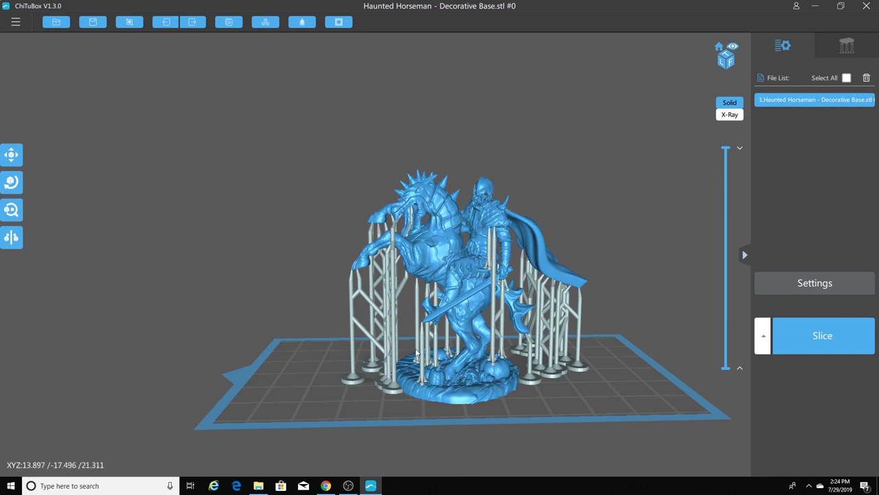
{"action": "mouse_move", "coordinate": [500, 345]}
{"action": "left_mouse_down"}
{"action": "mouse_move", "coordinate": [206, 341]}
{"action": "mouse_move", "coordinate": [512, 336]}
{"action": "left_mouse_up"}
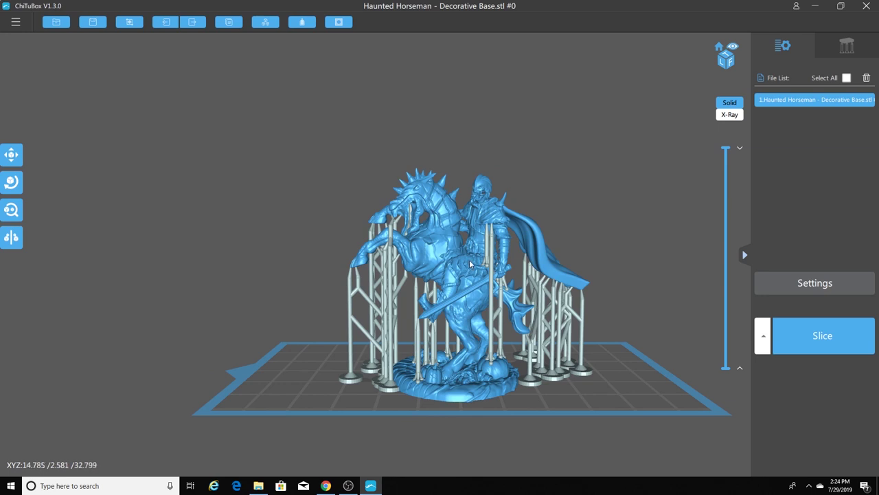
Step: Delete the supported horseman from the build plate and load a fresh copy of Haunted Horseman - Decorative Base.stl
{"action": "key", "text": "Delete"}
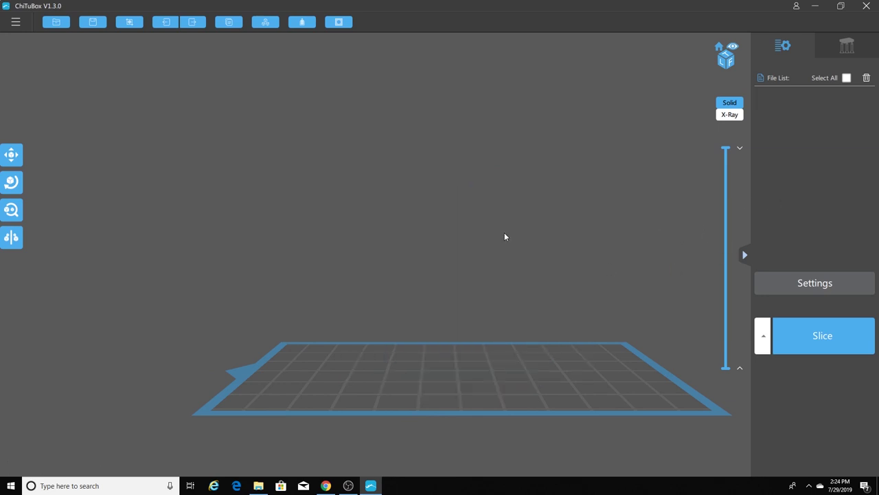
{"action": "left_click", "coordinate": [61, 26]}
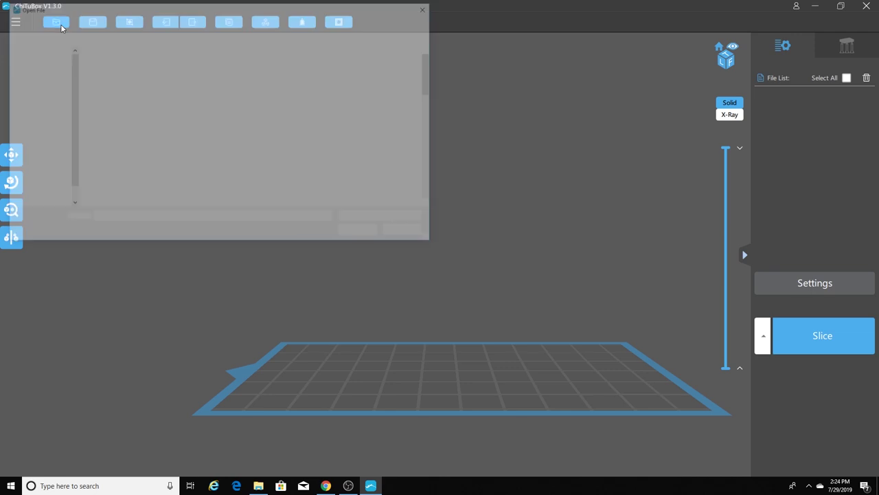
{"action": "left_click_drag", "start_coordinate": [432, 73], "coordinate": [426, 201]}
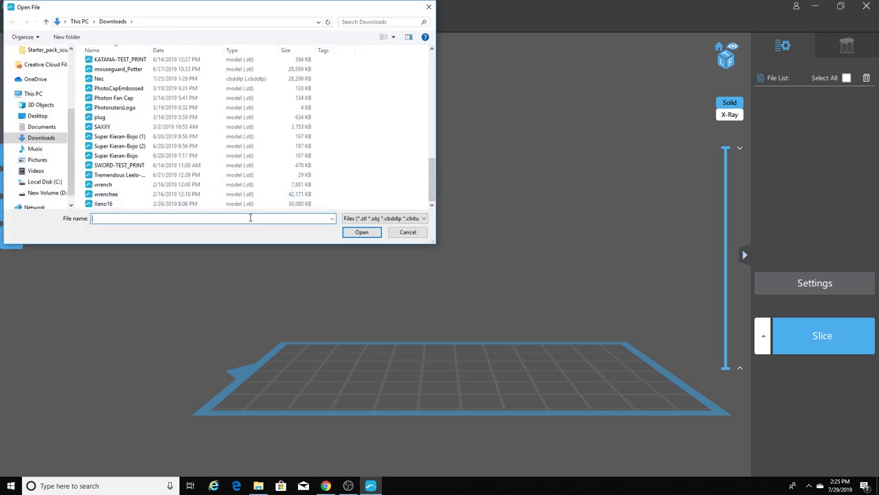
{"action": "type", "text": "haun"}
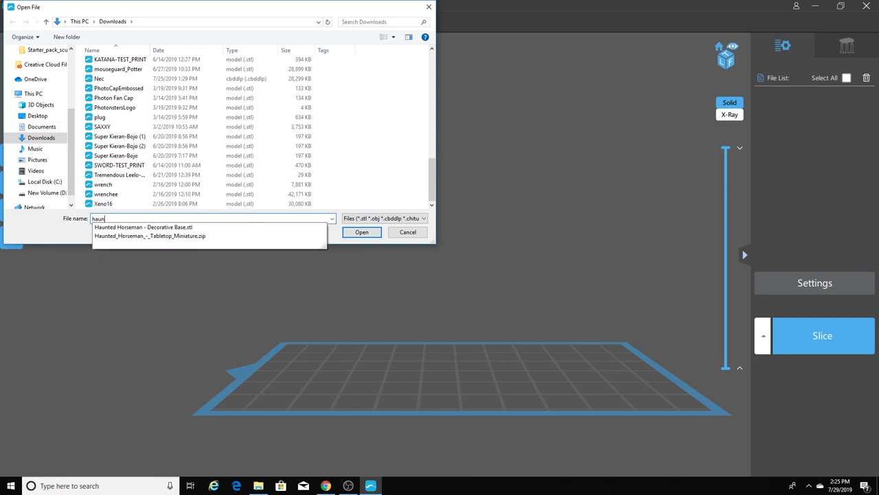
{"action": "left_click", "coordinate": [248, 229]}
{"action": "left_click", "coordinate": [363, 231]}
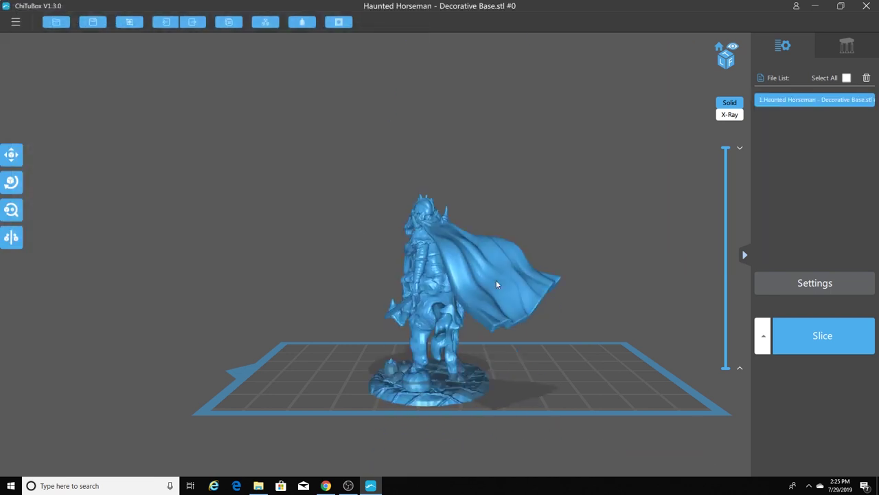
{"action": "left_click", "coordinate": [12, 184]}
{"action": "left_click_drag", "start_coordinate": [522, 273], "coordinate": [581, 320]}
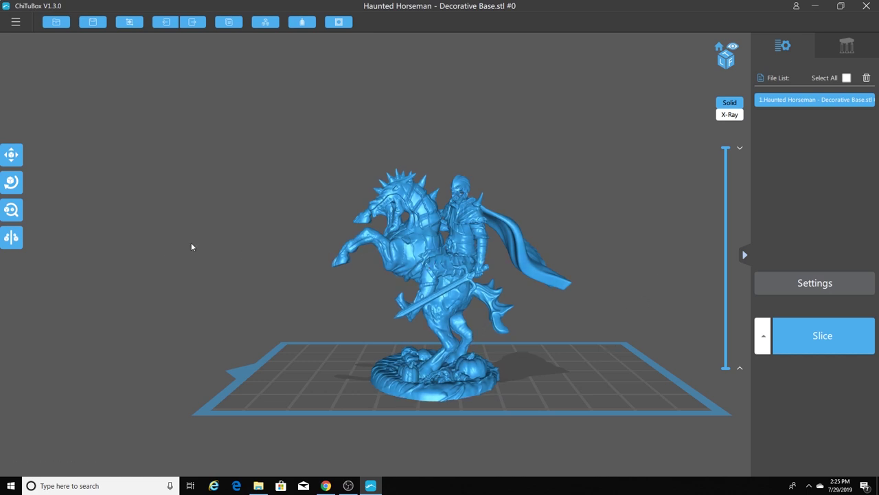
{"action": "key", "text": "ctrl+z"}
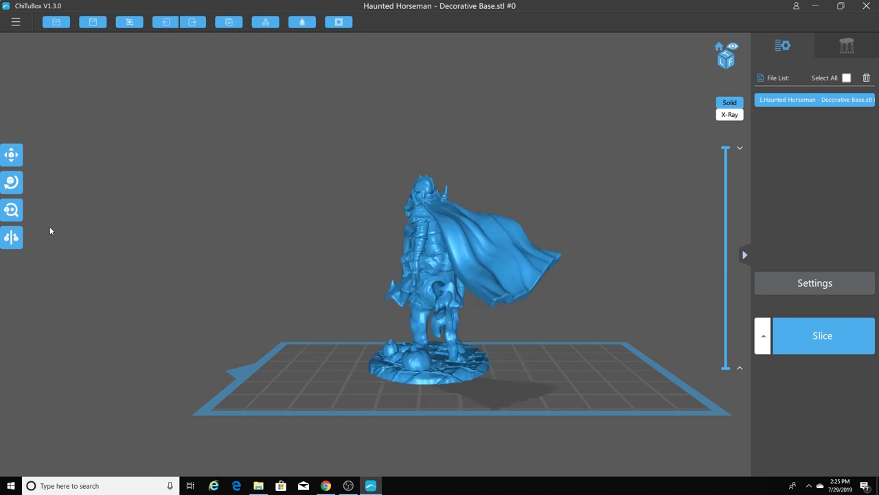
Step: Rotate the horseman about 58° around the vertical Z axis so its length runs along the long side of the build plate
{"action": "left_click", "coordinate": [12, 182]}
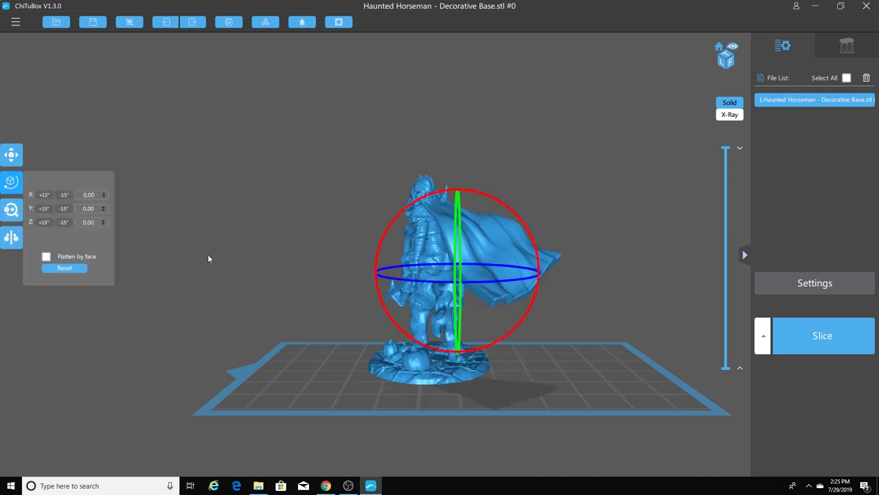
{"action": "left_click_drag", "start_coordinate": [443, 279], "coordinate": [476, 280]}
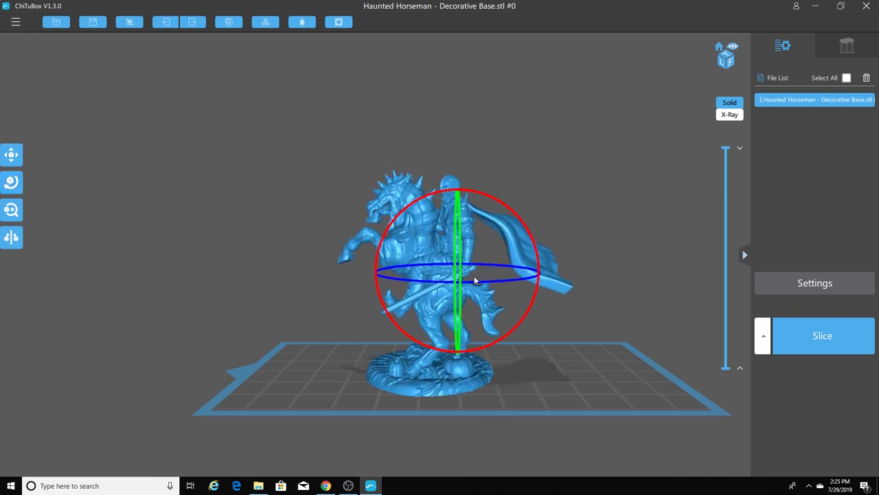
{"action": "left_click", "coordinate": [253, 278]}
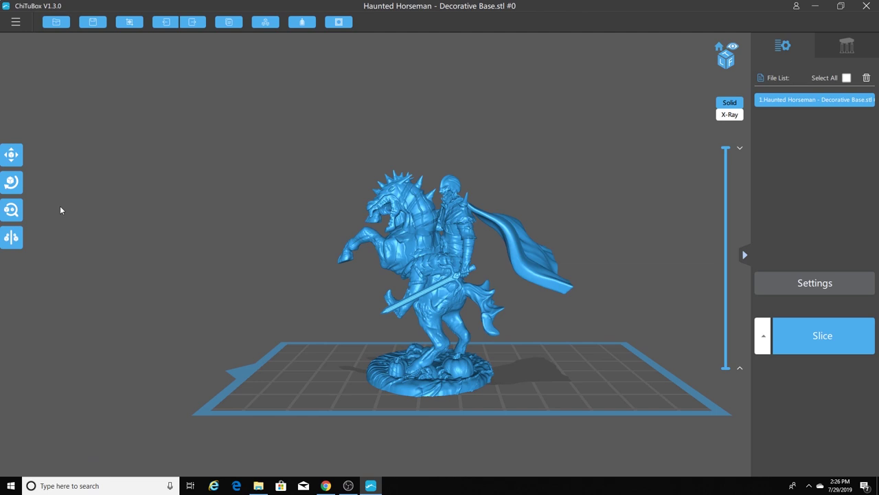
Step: Scale the horseman uniformly to 150% and look at how it fits on the build plate
{"action": "left_click", "coordinate": [11, 210]}
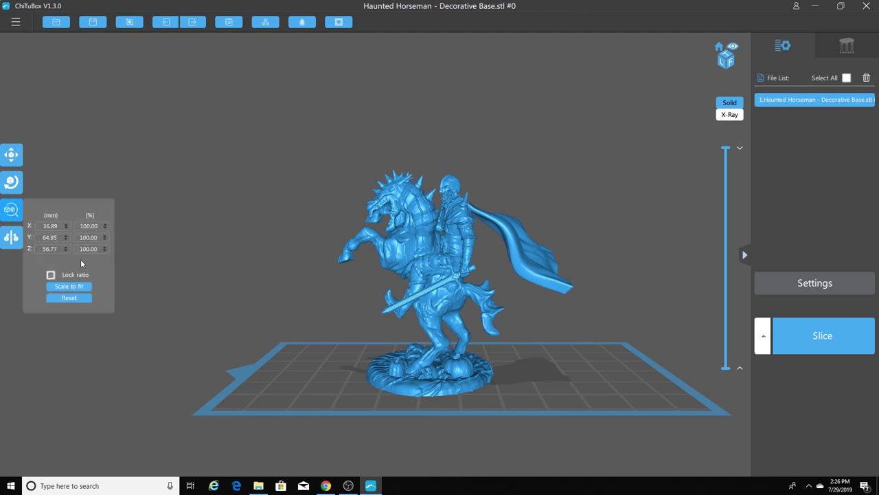
{"action": "left_click", "coordinate": [106, 226]}
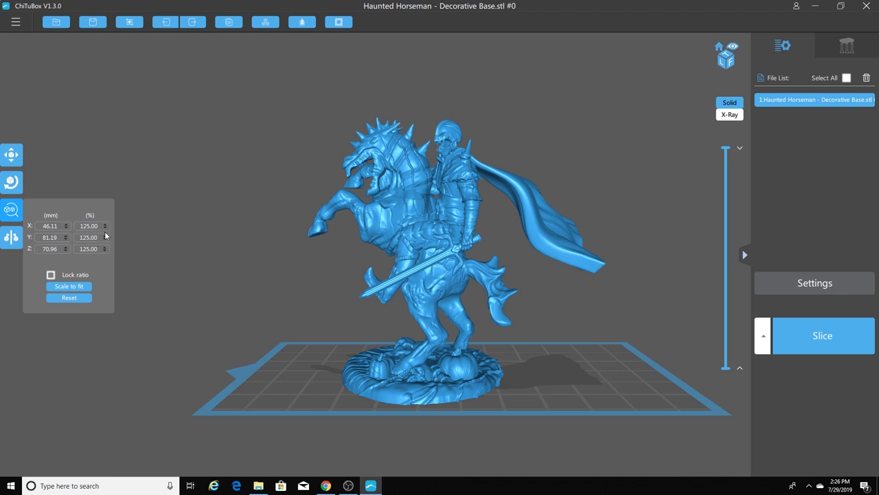
{"action": "left_click", "coordinate": [106, 225]}
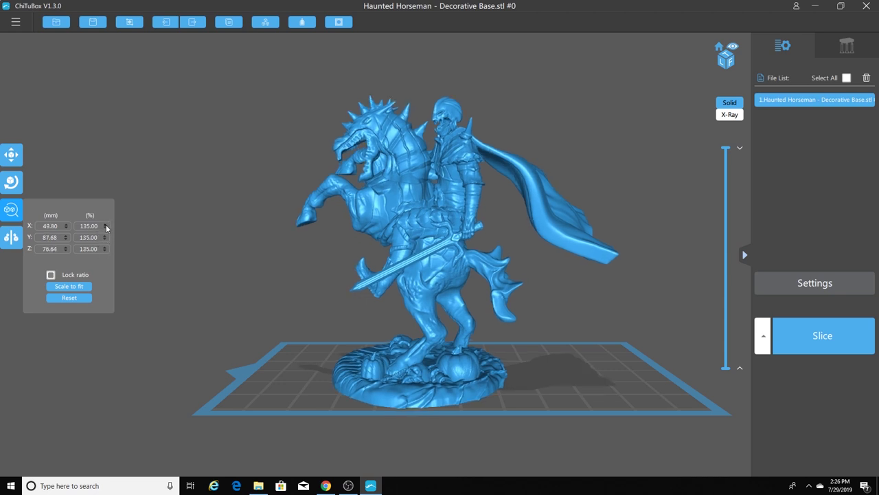
{"action": "left_click", "coordinate": [106, 225]}
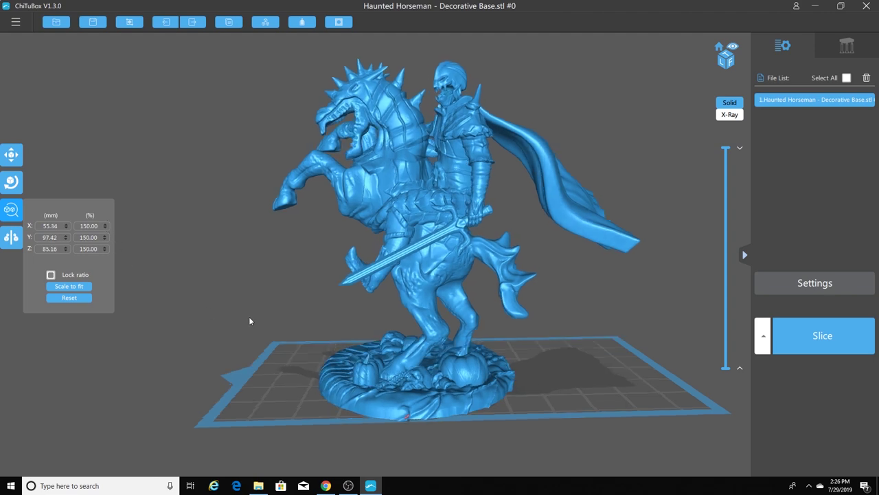
{"action": "left_click_drag", "start_coordinate": [249, 316], "coordinate": [402, 269]}
{"action": "left_click", "coordinate": [499, 405]}
{"action": "scroll", "coordinate": [489, 366], "scroll_direction": "down", "scroll_amount": 3}
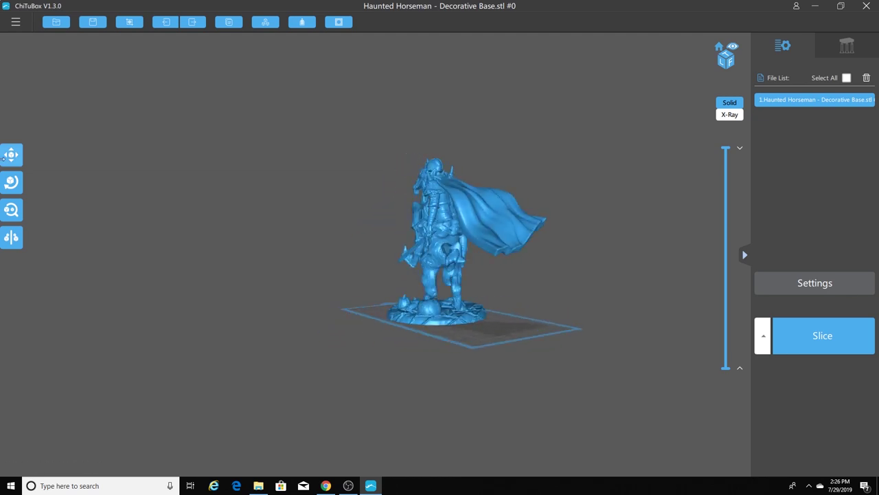
Step: Set the horseman's uniform scale to 130% and check its size against the build plate
{"action": "left_click", "coordinate": [19, 214]}
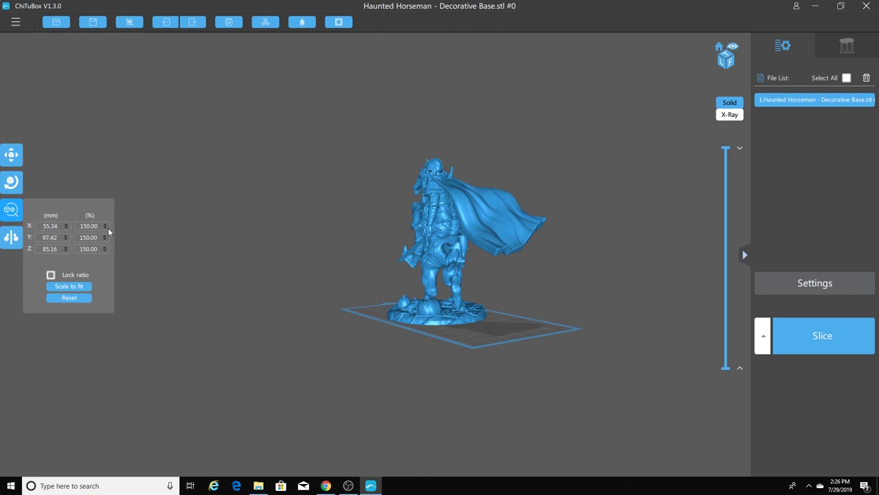
{"action": "scroll", "coordinate": [107, 226], "scroll_direction": "down", "scroll_amount": 20}
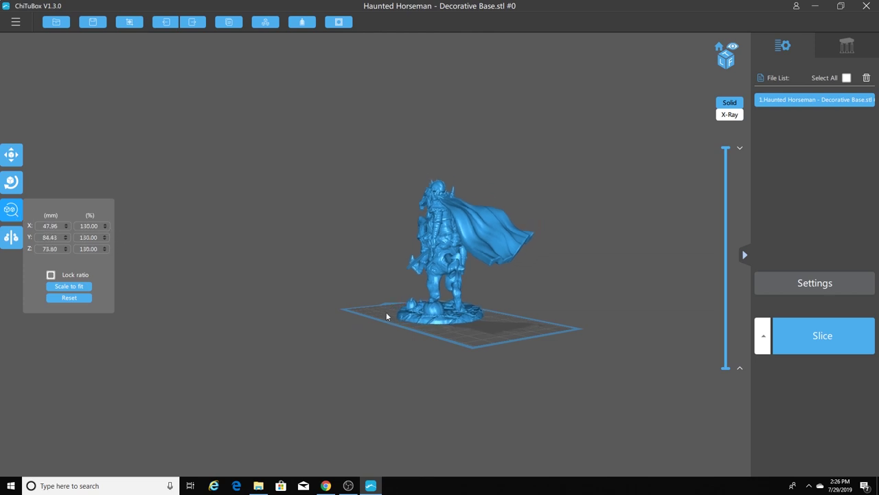
{"action": "left_click_drag", "start_coordinate": [386, 316], "coordinate": [439, 325]}
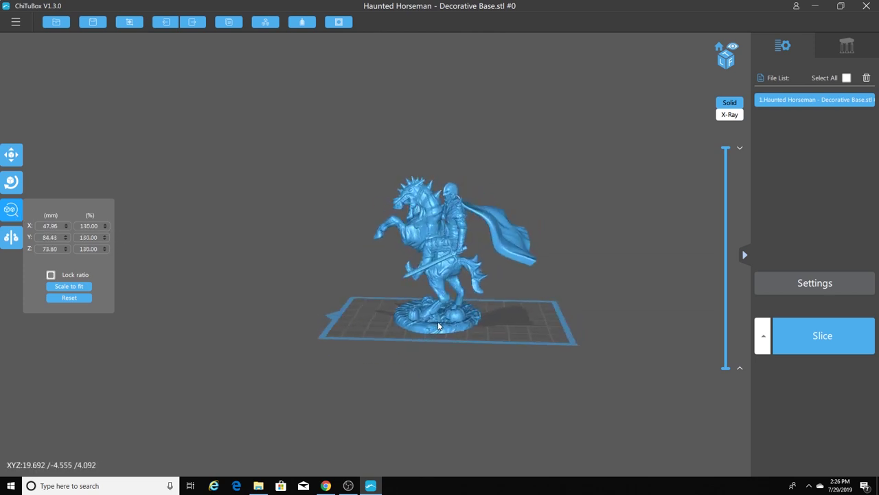
{"action": "left_click", "coordinate": [385, 287]}
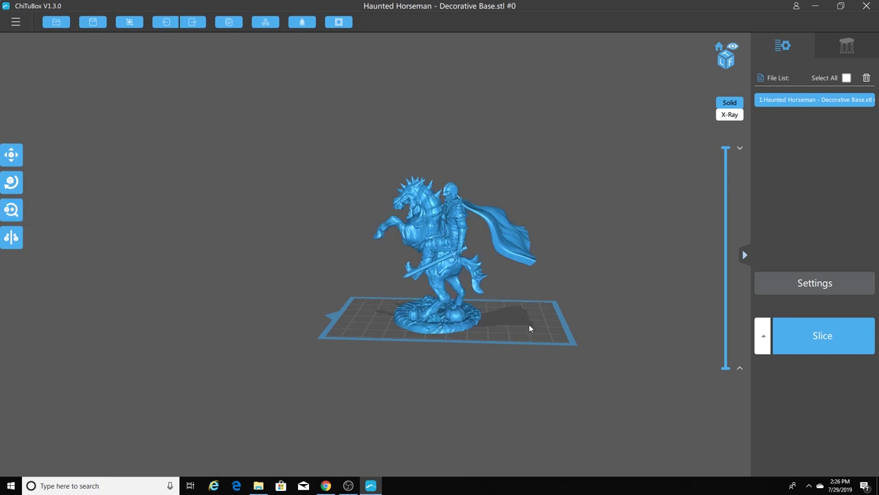
Step: Tilt the horseman backwards around the X axis until the cape hangs straight down towards the build plate
{"action": "left_click_drag", "start_coordinate": [529, 327], "coordinate": [473, 317]}
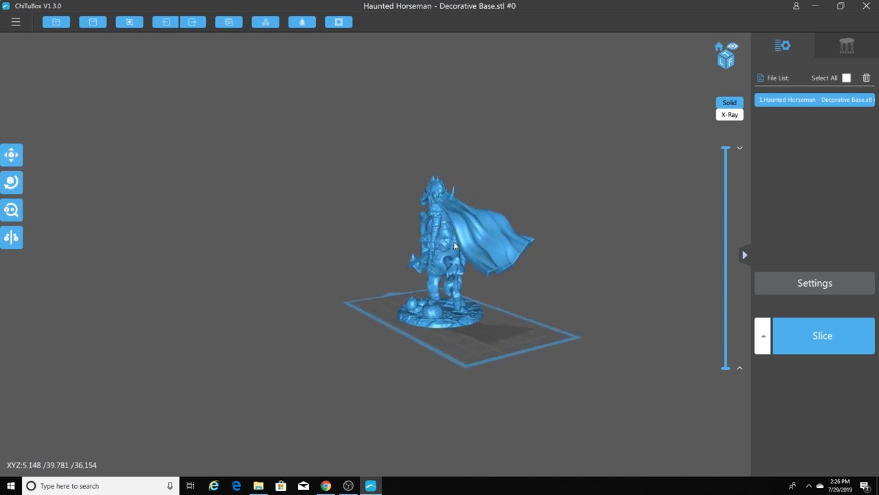
{"action": "left_click", "coordinate": [11, 185]}
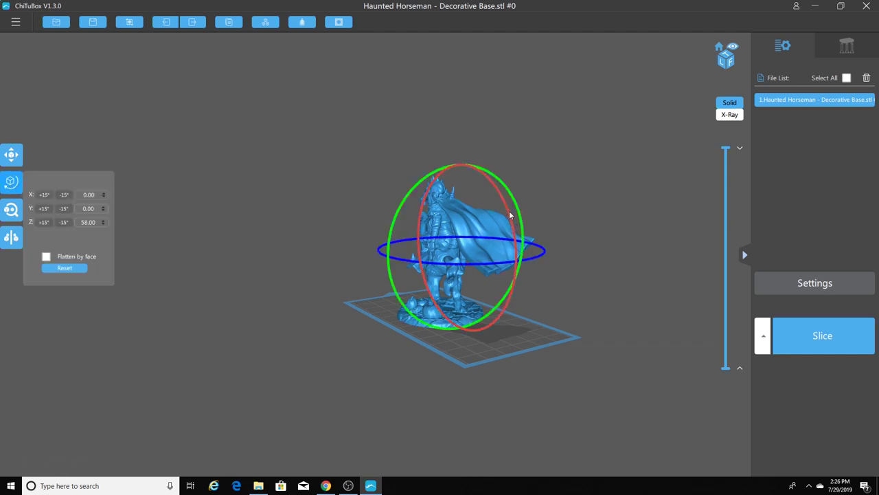
{"action": "left_click_drag", "start_coordinate": [509, 215], "coordinate": [383, 272]}
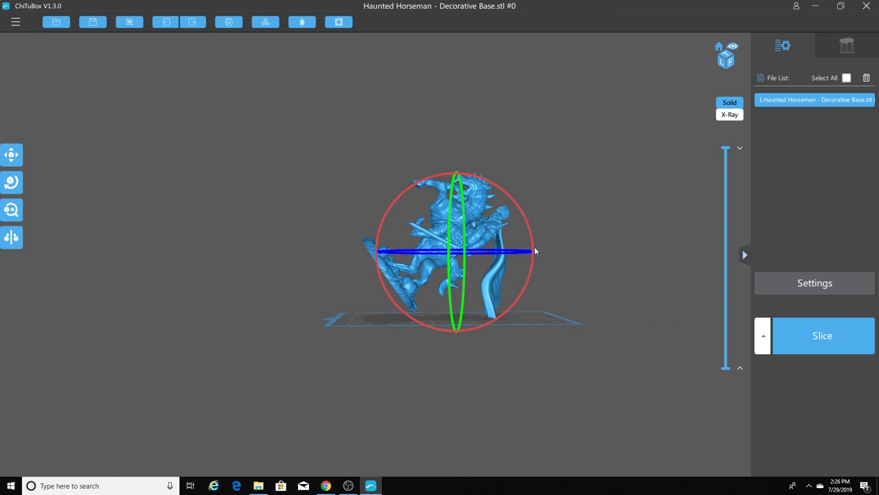
{"action": "left_click_drag", "start_coordinate": [536, 251], "coordinate": [530, 247]}
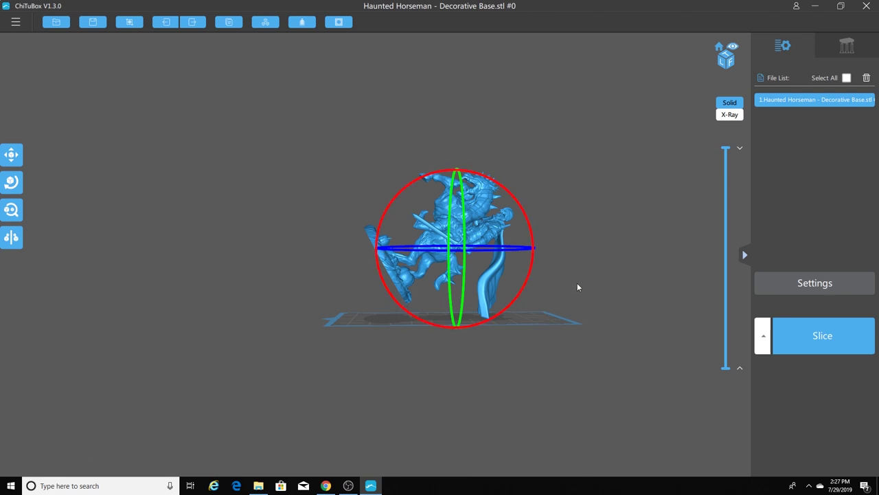
Step: Rotate the horseman slightly around the Y axis so the cape's lower edge lies level with the build plate
{"action": "left_click_drag", "start_coordinate": [578, 287], "coordinate": [496, 296]}
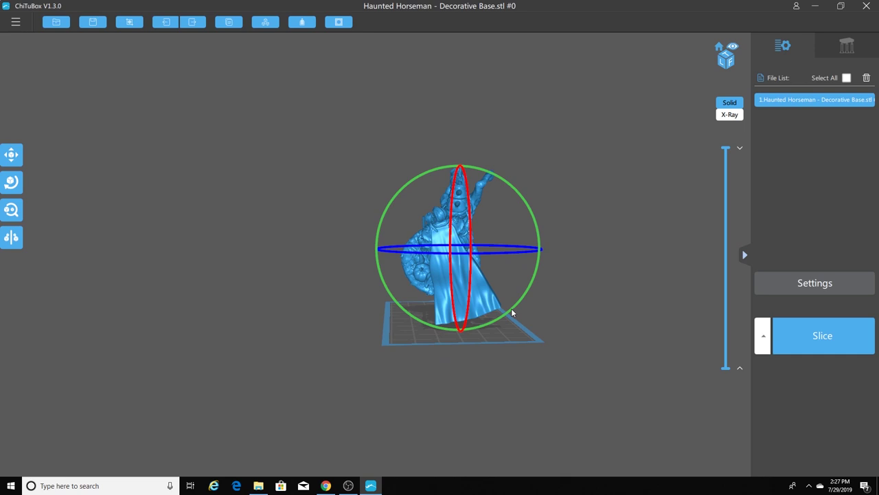
{"action": "left_click_drag", "start_coordinate": [511, 313], "coordinate": [502, 319]}
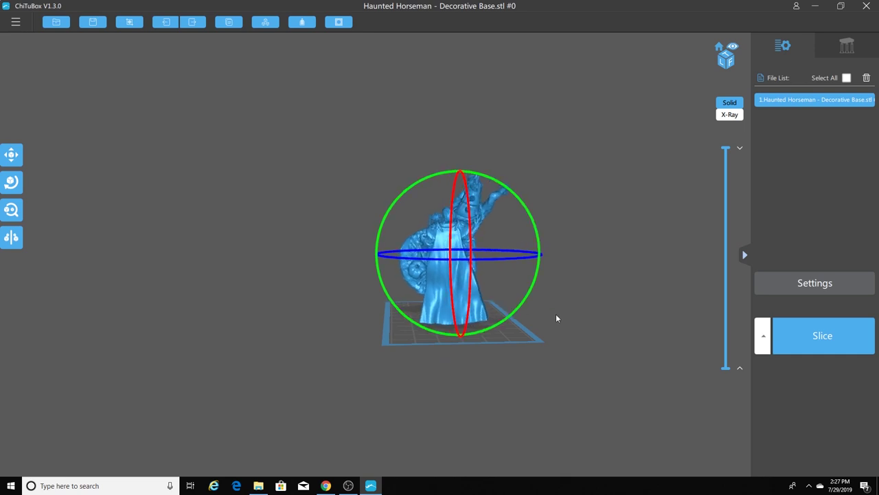
{"action": "left_click_drag", "start_coordinate": [556, 318], "coordinate": [508, 337]}
{"action": "left_click_drag", "start_coordinate": [579, 357], "coordinate": [711, 322]}
{"action": "scroll", "coordinate": [587, 193], "scroll_direction": "up", "scroll_amount": 5}
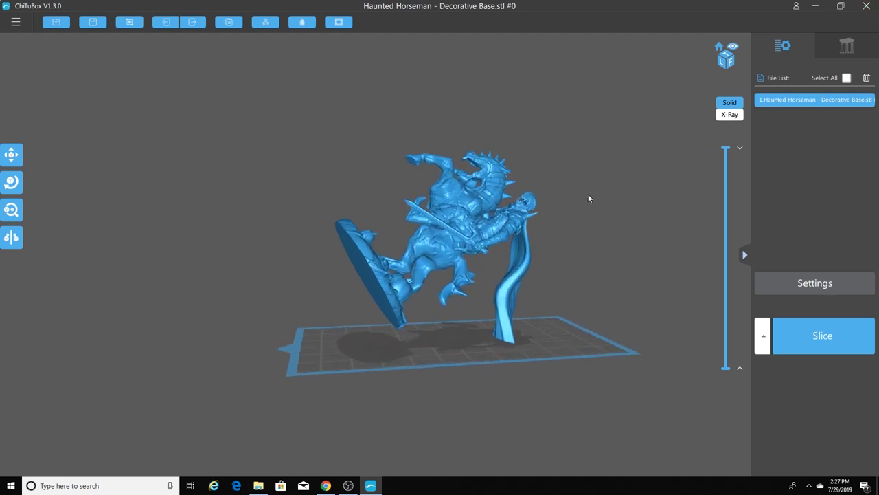
Step: Open the support settings and set the tilted horseman's Z lift height to 5 mm
{"action": "left_click", "coordinate": [848, 47]}
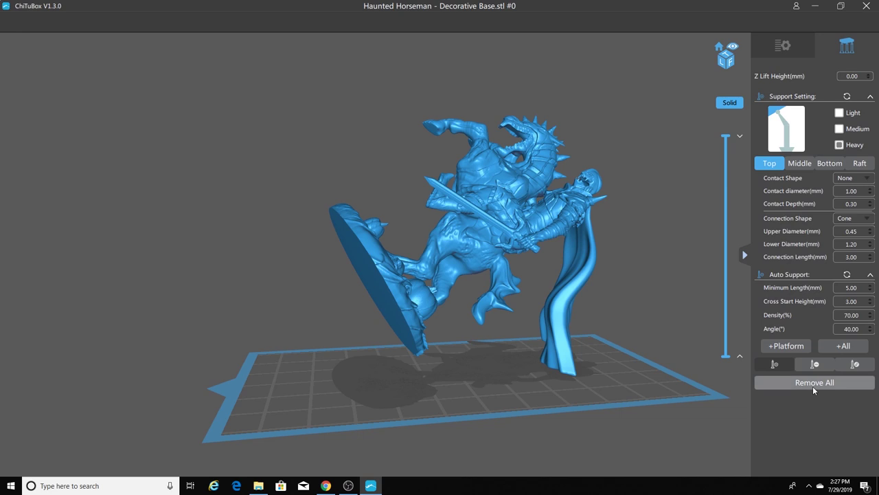
{"action": "left_click", "coordinate": [869, 75]}
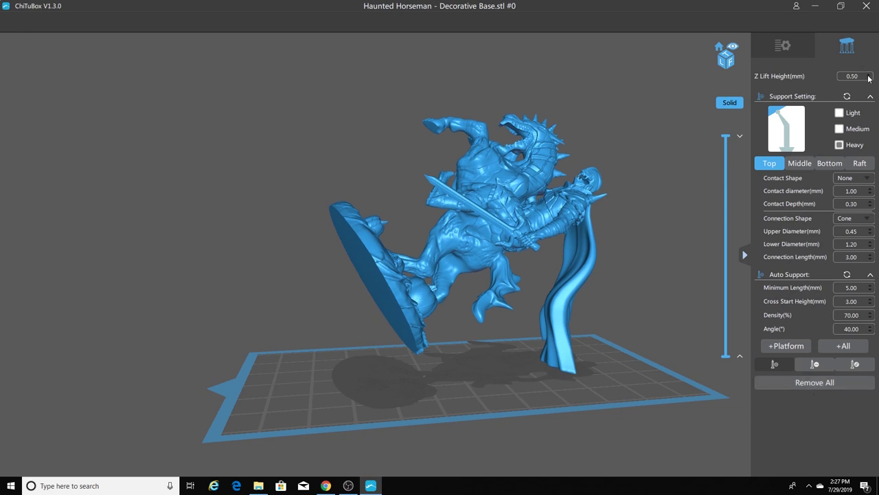
{"action": "left_click", "coordinate": [869, 75]}
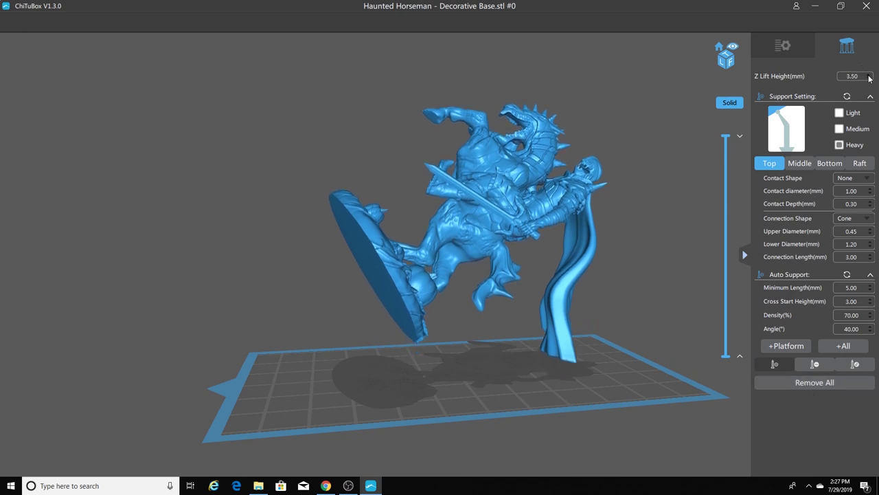
{"action": "left_click", "coordinate": [869, 76]}
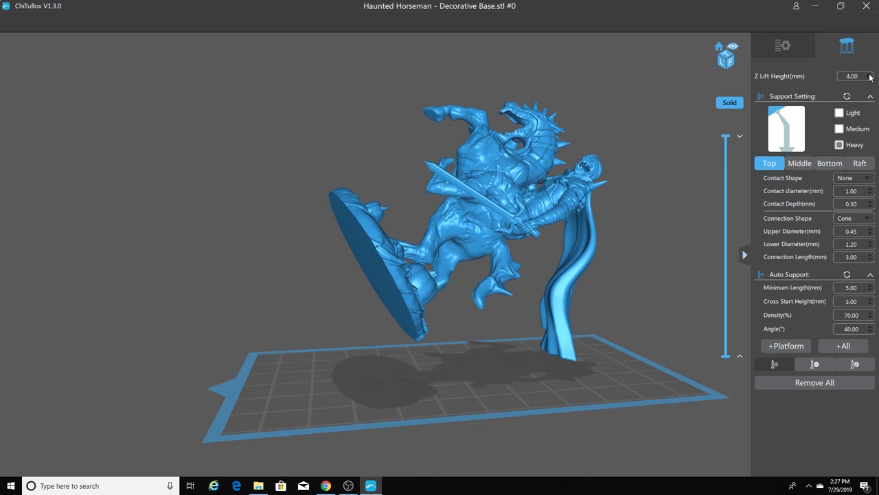
{"action": "left_click", "coordinate": [869, 76]}
{"action": "left_click", "coordinate": [869, 75]}
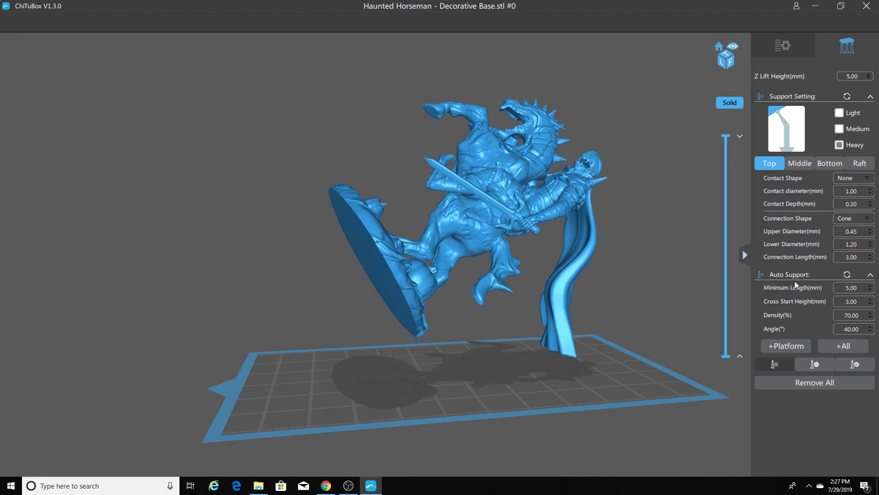
Step: Generate automatic heavy supports for all overhangs of the tilted horseman and look them over from several sides
{"action": "left_click", "coordinate": [842, 348]}
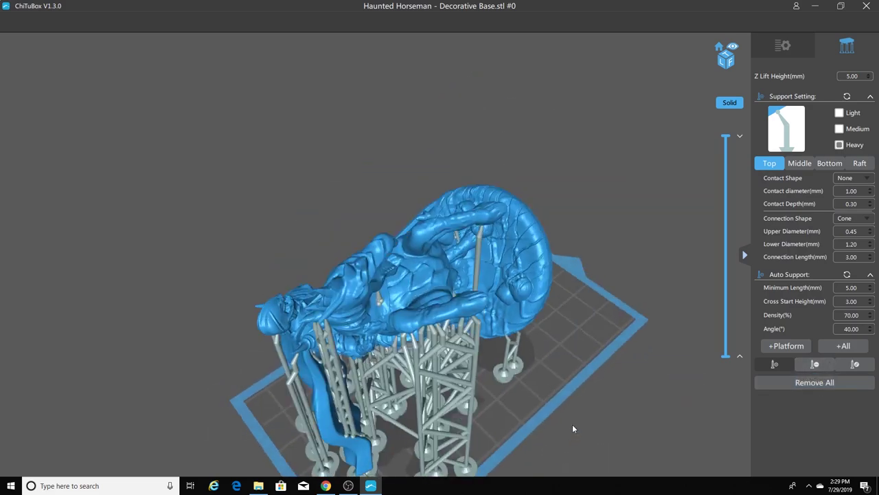
{"action": "left_click_drag", "start_coordinate": [573, 424], "coordinate": [679, 419]}
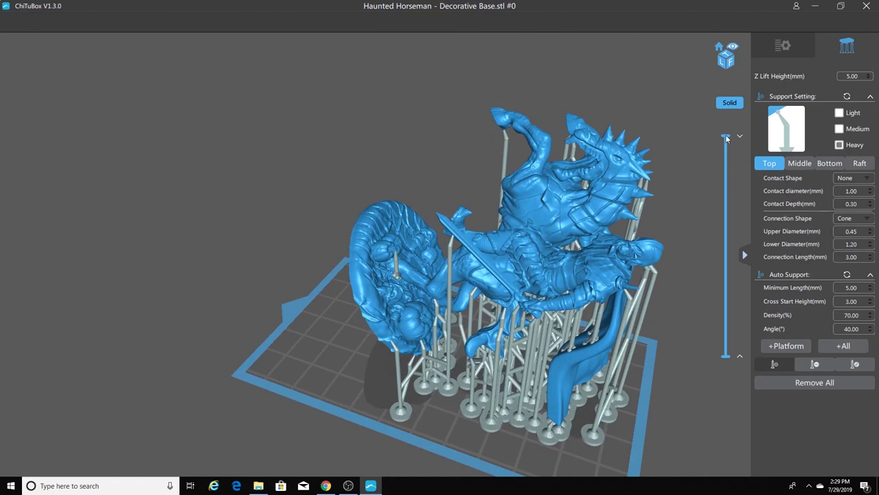
{"action": "mouse_move", "coordinate": [727, 139]}
{"action": "left_mouse_down"}
{"action": "mouse_move", "coordinate": [729, 353]}
{"action": "mouse_move", "coordinate": [744, 283]}
{"action": "mouse_move", "coordinate": [805, 148]}
{"action": "left_mouse_up"}
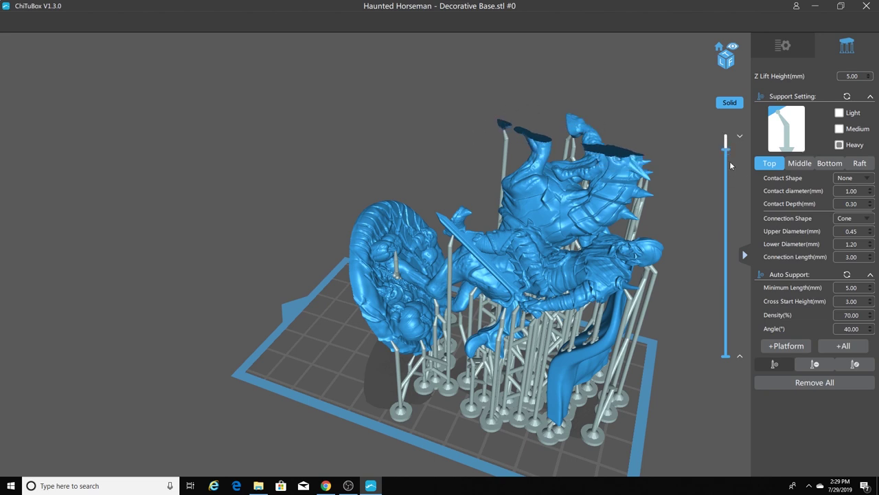
{"action": "left_click_drag", "start_coordinate": [727, 149], "coordinate": [727, 135]}
{"action": "left_click_drag", "start_coordinate": [663, 216], "coordinate": [479, 208]}
{"action": "left_click_drag", "start_coordinate": [582, 269], "coordinate": [496, 273]}
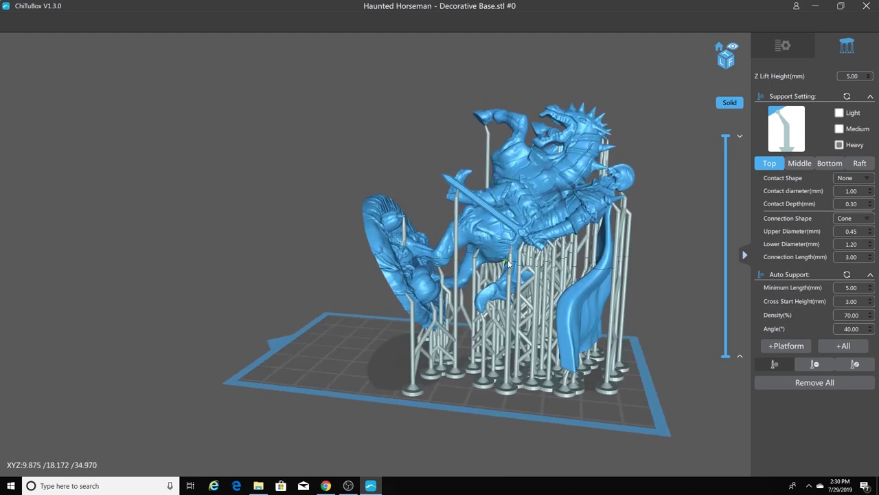
Step: Preview the supported horseman's layers from near the build plate up to full height and inspect the supports from several angles
{"action": "left_click_drag", "start_coordinate": [567, 316], "coordinate": [570, 320]}
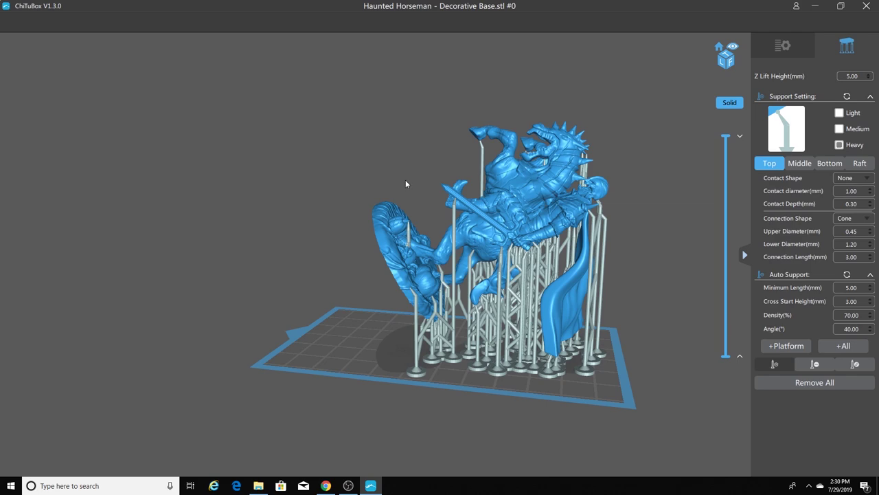
{"action": "mouse_move", "coordinate": [305, 233]}
{"action": "left_mouse_down"}
{"action": "mouse_move", "coordinate": [180, 211]}
{"action": "mouse_move", "coordinate": [320, 217]}
{"action": "mouse_move", "coordinate": [314, 226]}
{"action": "left_mouse_up"}
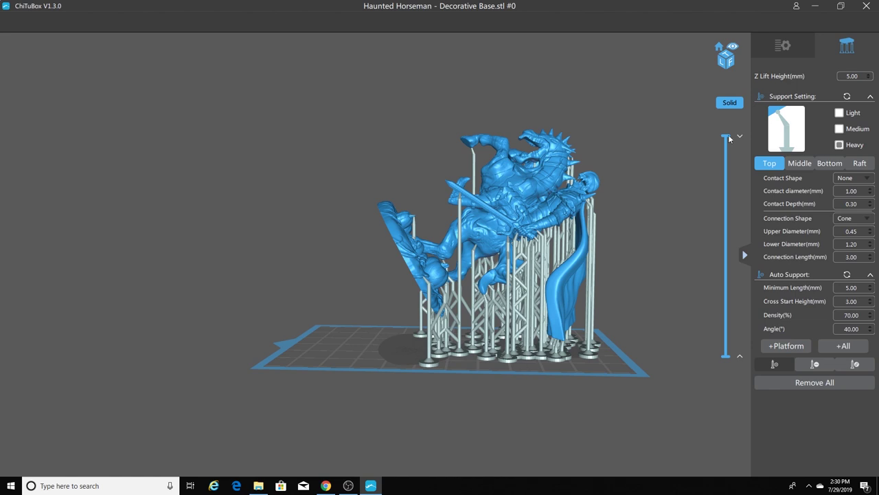
{"action": "left_click_drag", "start_coordinate": [726, 137], "coordinate": [726, 342]}
{"action": "left_click_drag", "start_coordinate": [594, 304], "coordinate": [618, 335]}
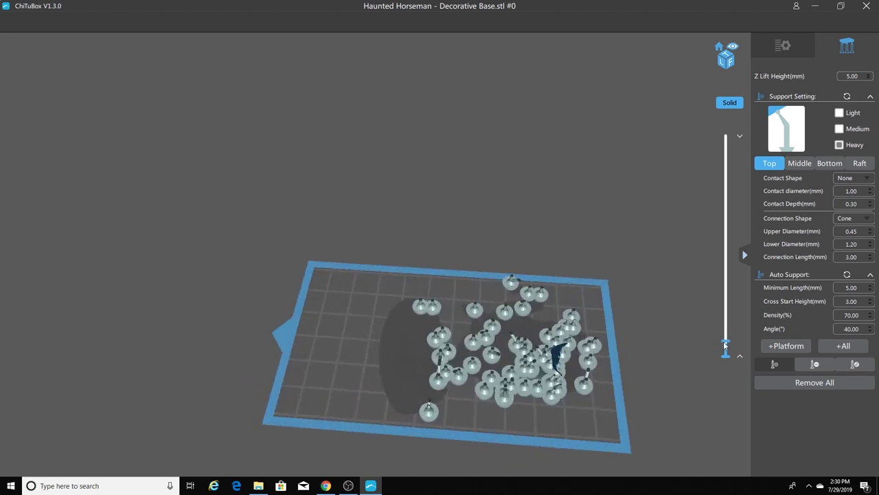
{"action": "left_click_drag", "start_coordinate": [726, 342], "coordinate": [726, 299]}
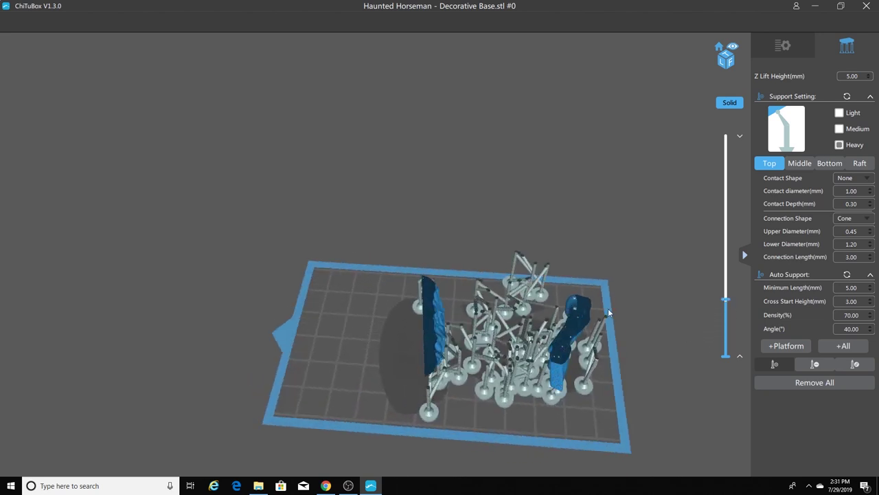
{"action": "left_click_drag", "start_coordinate": [734, 300], "coordinate": [741, 127]}
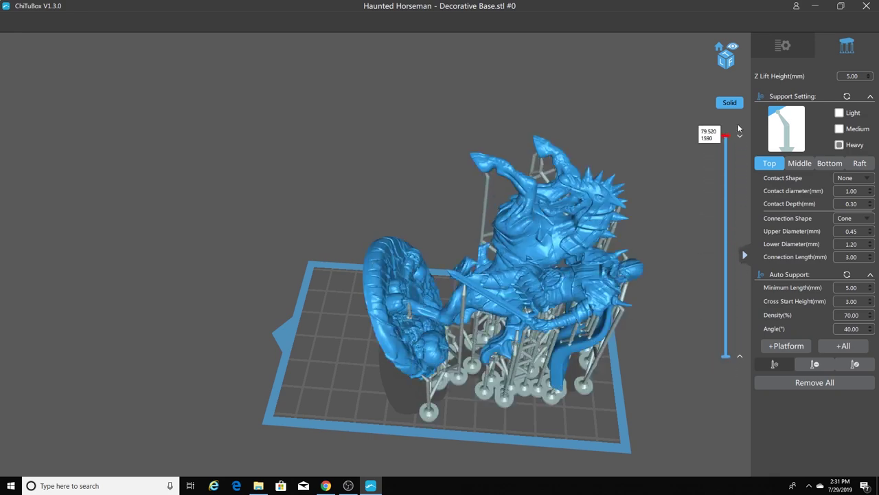
{"action": "left_click_drag", "start_coordinate": [662, 239], "coordinate": [346, 228]}
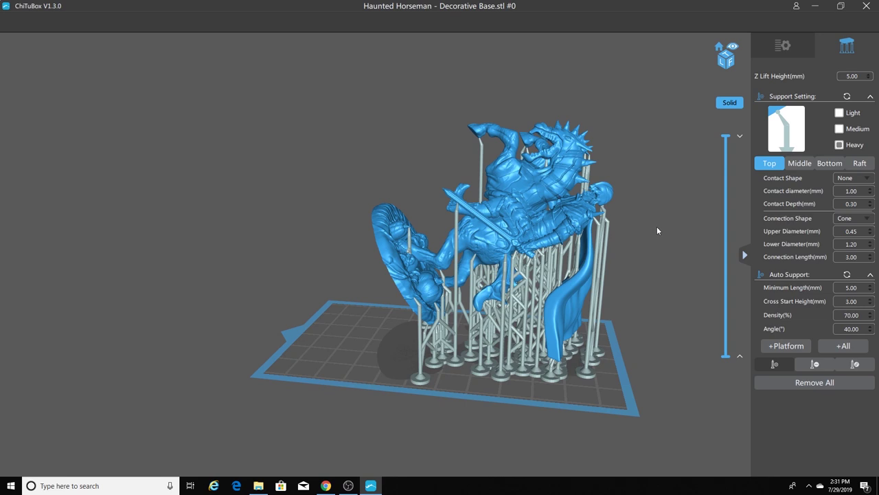
{"action": "mouse_move", "coordinate": [634, 157]}
{"action": "left_mouse_down"}
{"action": "mouse_move", "coordinate": [589, 144]}
{"action": "mouse_move", "coordinate": [461, 142]}
{"action": "mouse_move", "coordinate": [581, 151]}
{"action": "mouse_move", "coordinate": [648, 143]}
{"action": "mouse_move", "coordinate": [640, 146]}
{"action": "left_mouse_up"}
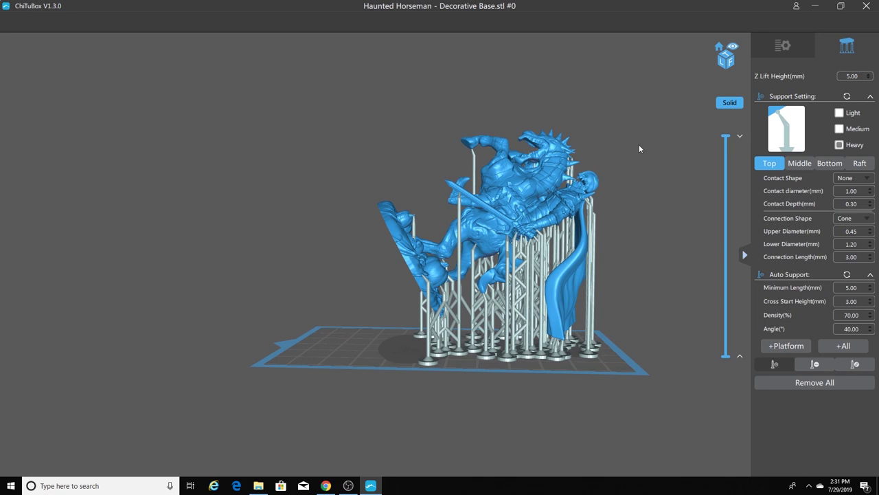
{"action": "left_click_drag", "start_coordinate": [639, 149], "coordinate": [625, 133]}
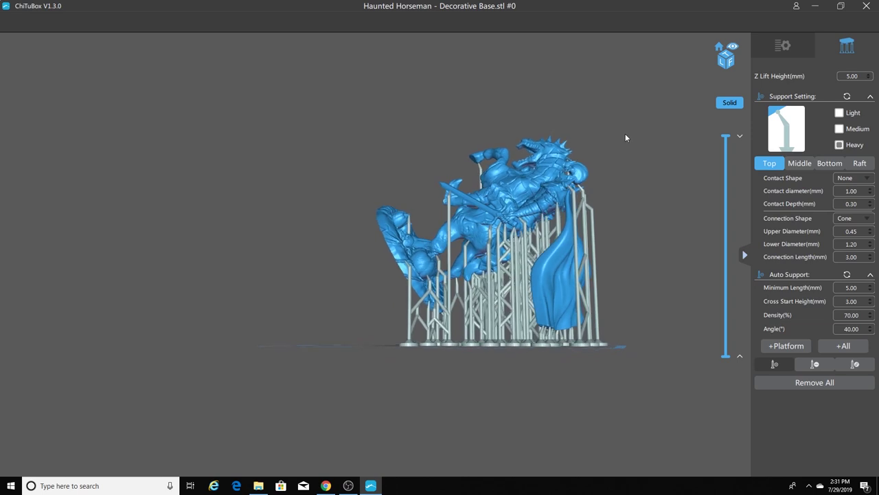
{"action": "mouse_move", "coordinate": [625, 137]}
{"action": "left_mouse_down"}
{"action": "mouse_move", "coordinate": [665, 156]}
{"action": "mouse_move", "coordinate": [481, 148]}
{"action": "mouse_move", "coordinate": [633, 141]}
{"action": "left_mouse_up"}
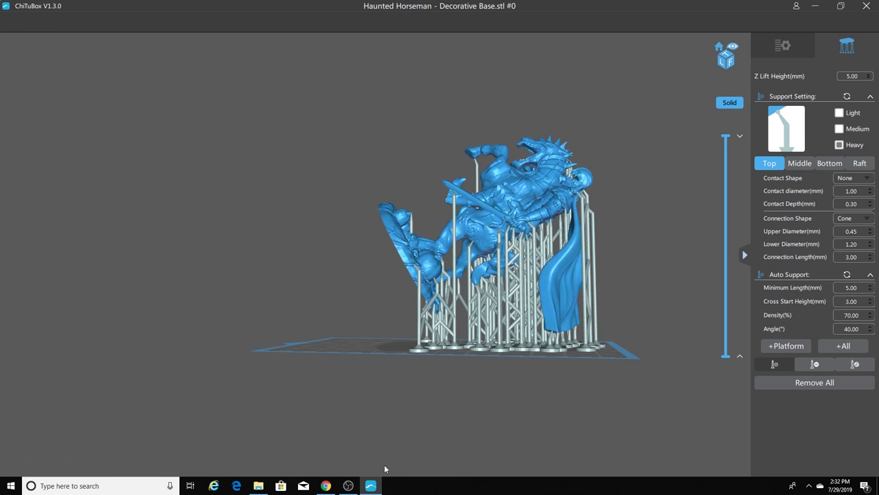
Step: Switch to Chrome to view the Haunted Horseman Thingiverse page and the M3DM Patreon page, and return to ChiTuBox
{"action": "left_click", "coordinate": [326, 486]}
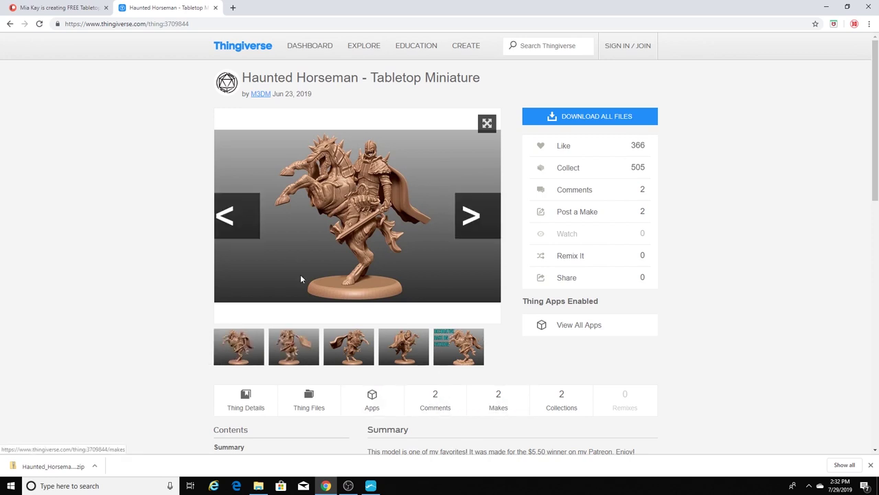
{"action": "left_click", "coordinate": [84, 8]}
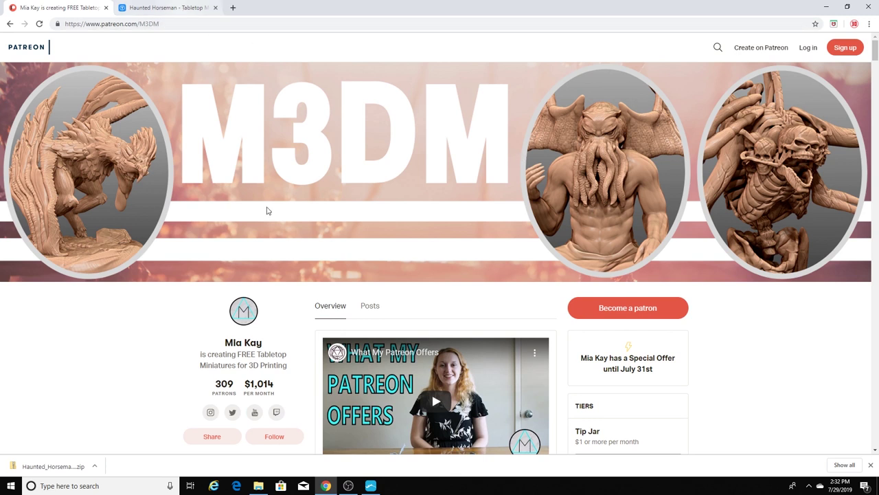
{"action": "left_click", "coordinate": [370, 486]}
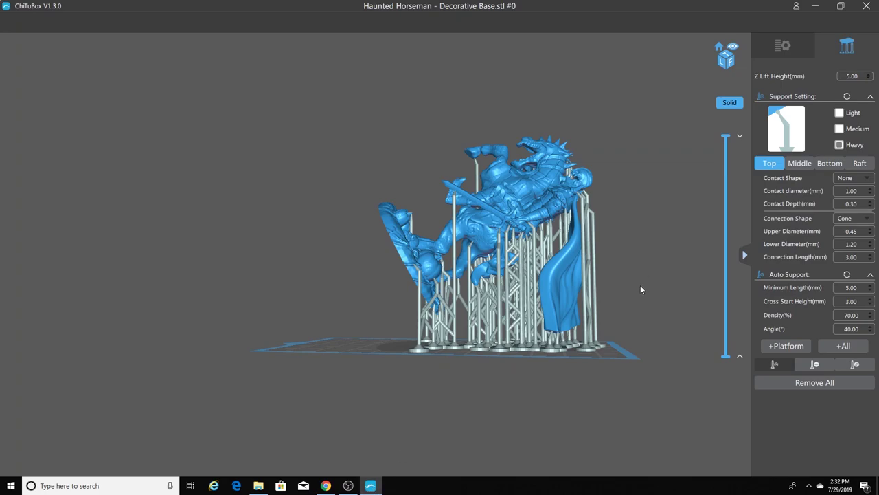